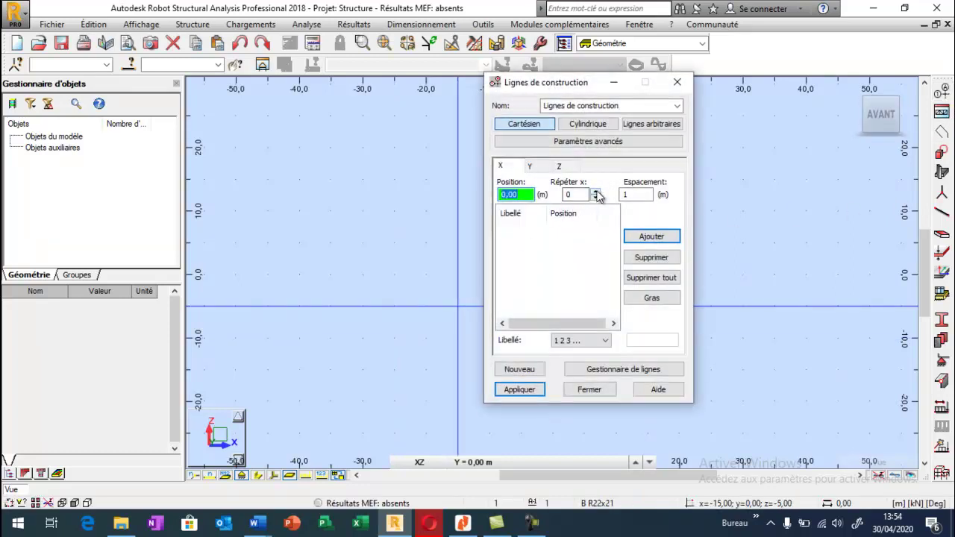
# Step: Add two X construction lines starting at 0.00 m, with one repetition at 4.75 m spacing
pyautogui.click(597, 191)
pyautogui.press('Tab')
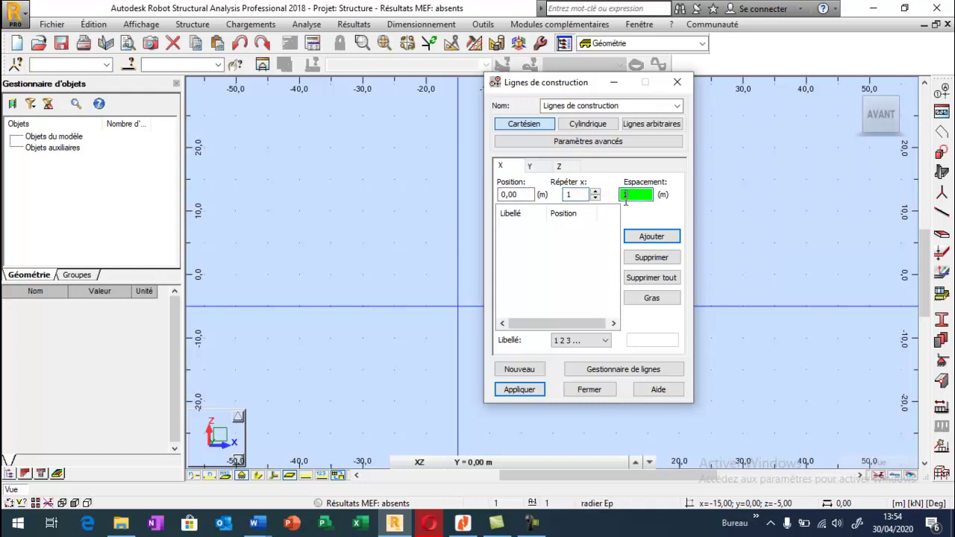
pyautogui.write('4.75')
pyautogui.click(645, 237)
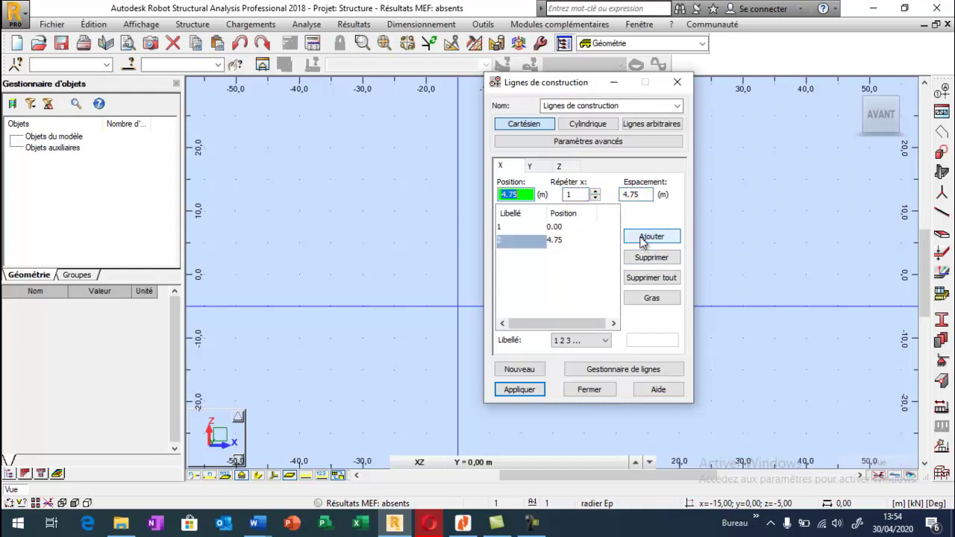
# Step: Add two Y construction lines from 0.00 m with one repetition at 3 m spacing and A B C labels
pyautogui.click(531, 168)
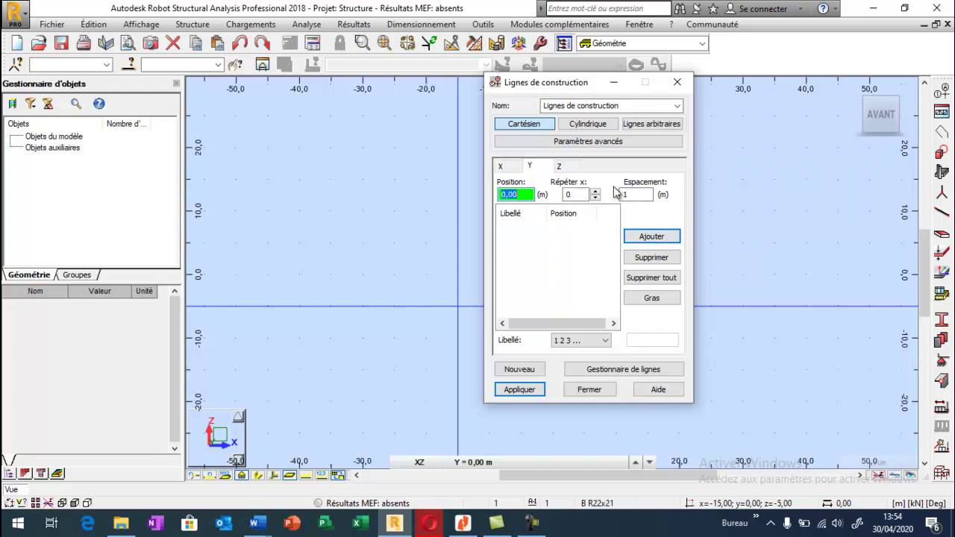
pyautogui.click(586, 195)
pyautogui.click(626, 194)
pyautogui.doubleClick(626, 194)
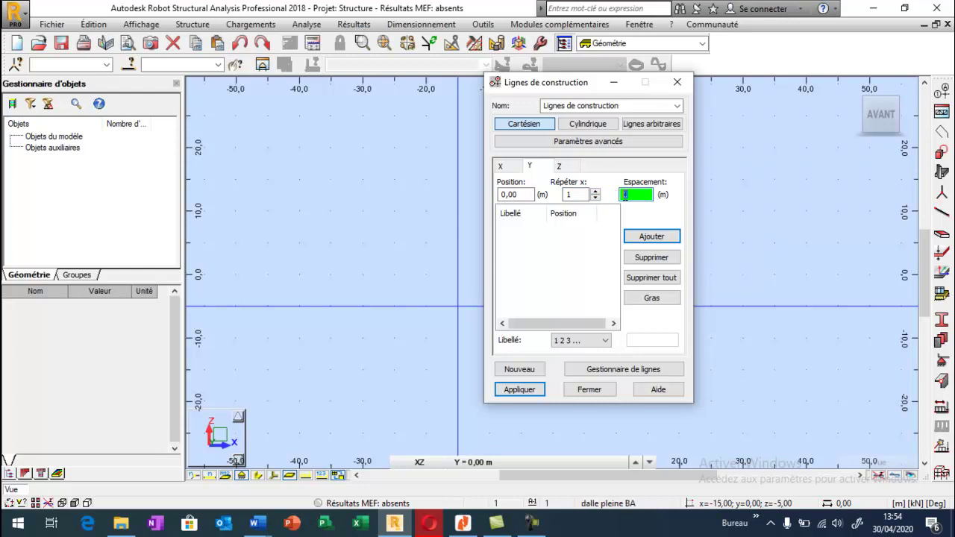
pyautogui.write('3')
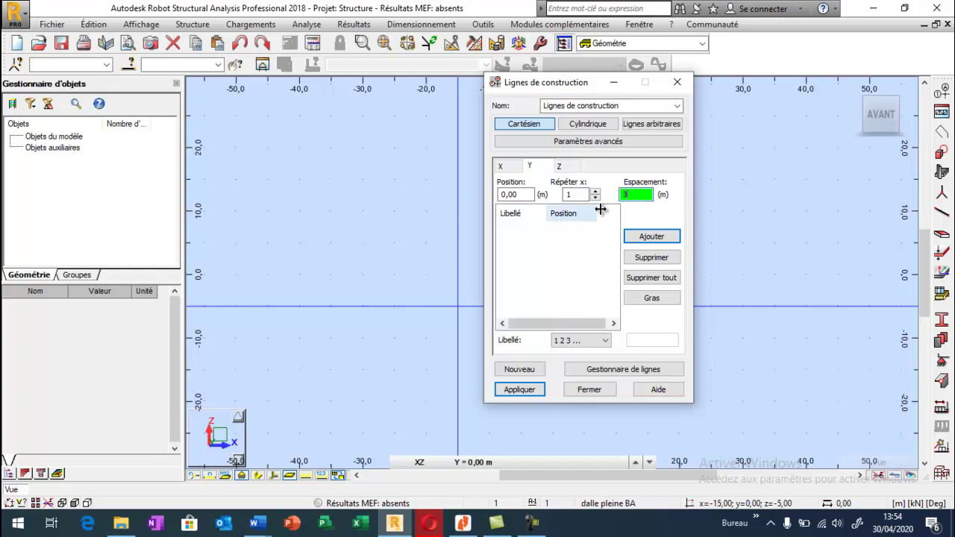
pyautogui.click(601, 342)
pyautogui.click(591, 362)
pyautogui.click(650, 237)
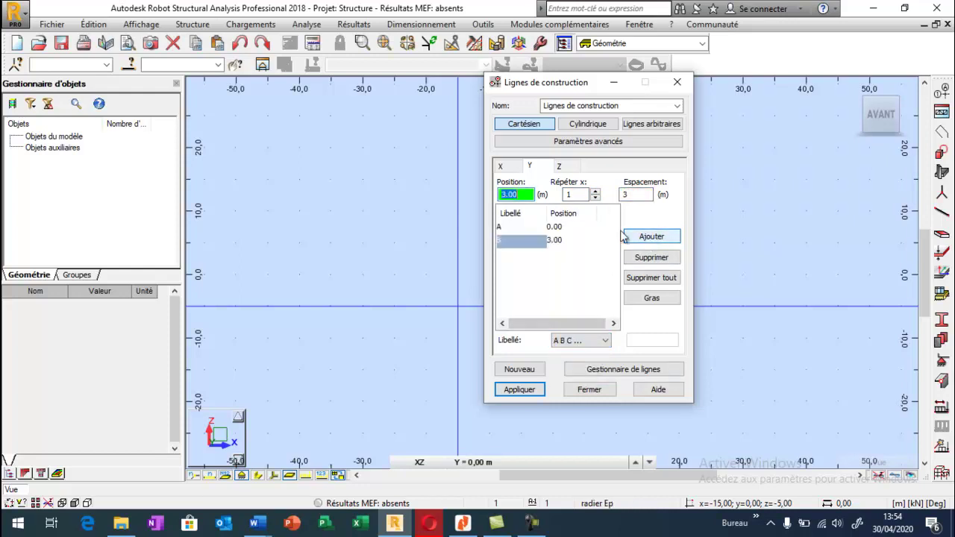
# Step: Add two Z construction lines from 0.00 m at 3.20 m spacing with value labels, and apply the grid
pyautogui.click(561, 167)
pyautogui.press('Tab')
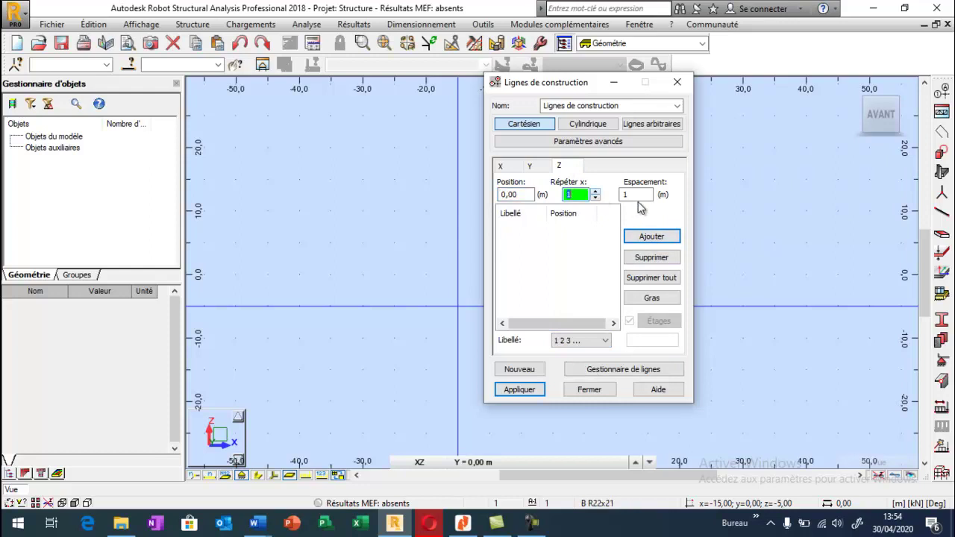
pyautogui.doubleClick(621, 195)
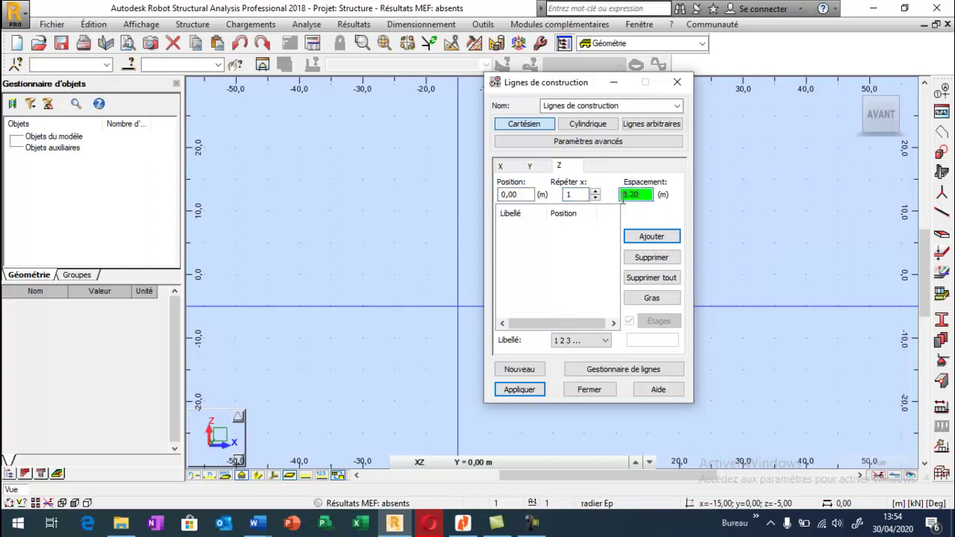
pyautogui.click(601, 340)
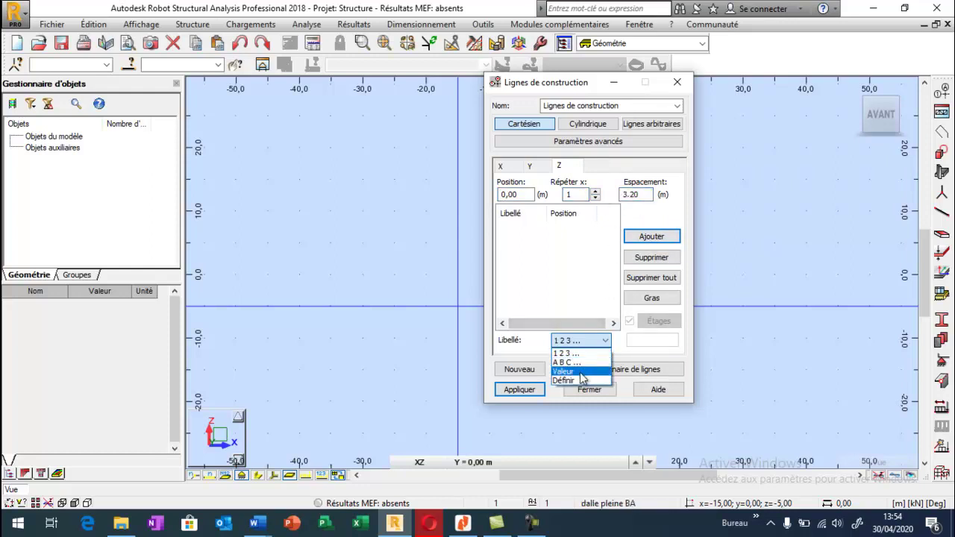
pyautogui.click(588, 372)
pyautogui.click(650, 236)
pyautogui.click(522, 390)
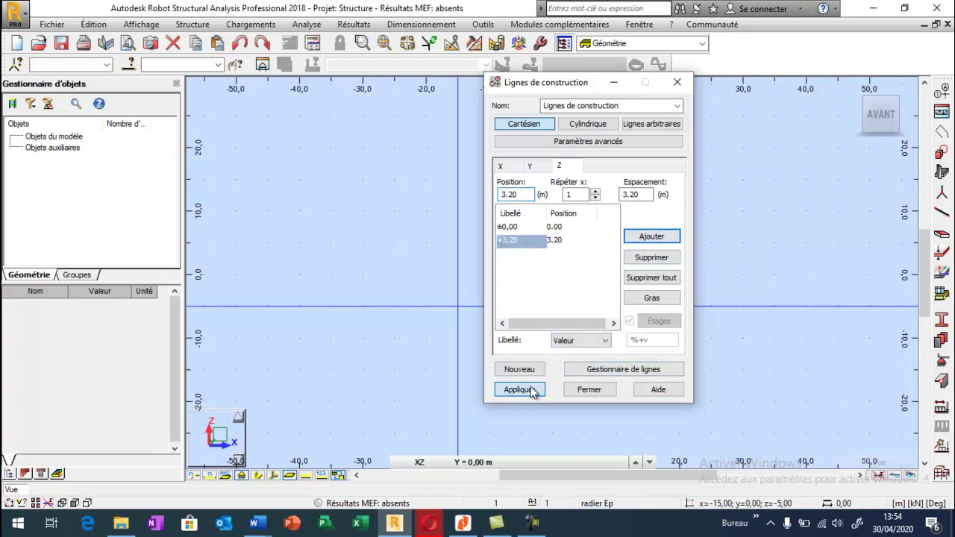
pyautogui.click(576, 391)
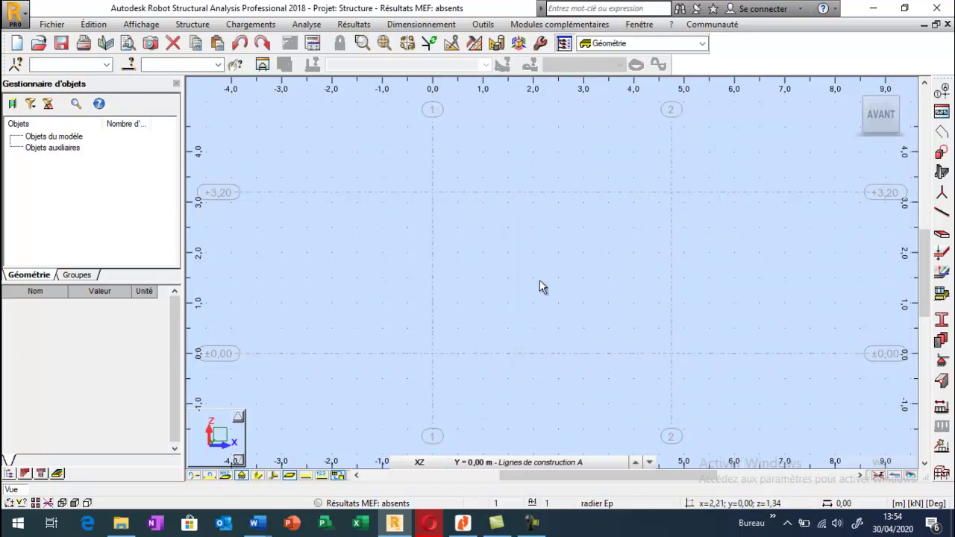
# Step: In the 3D view, draw a vertical bar at grid intersection B-1 from level 0.00 to +3.20 m
pyautogui.click(424, 463)
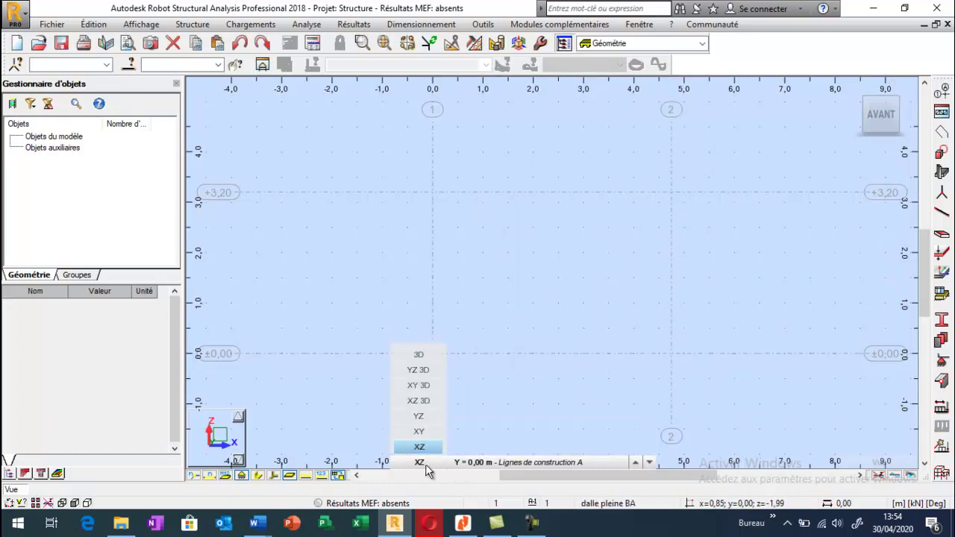
pyautogui.click(422, 356)
pyautogui.click(942, 212)
pyautogui.moveTo(567, 87); pyautogui.dragTo(77, 41)
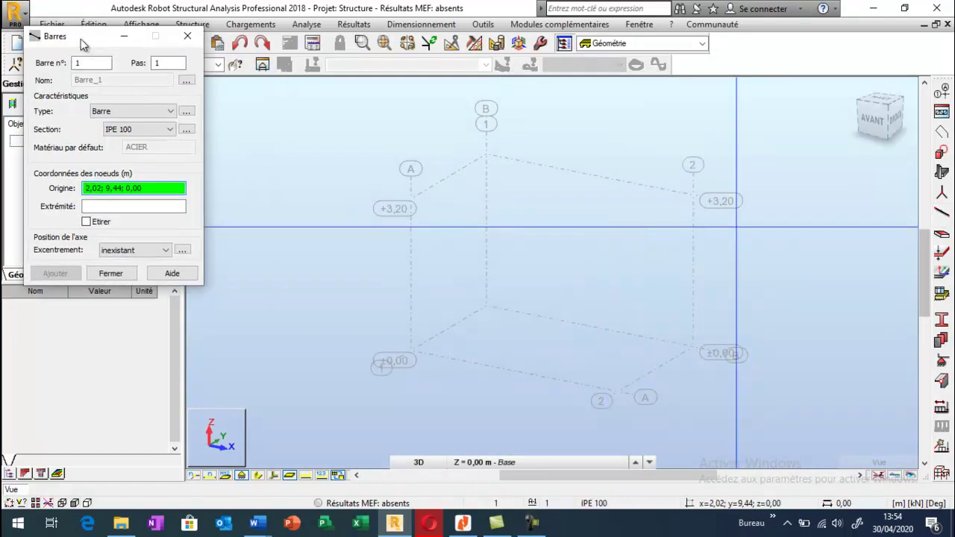
pyautogui.click(485, 305)
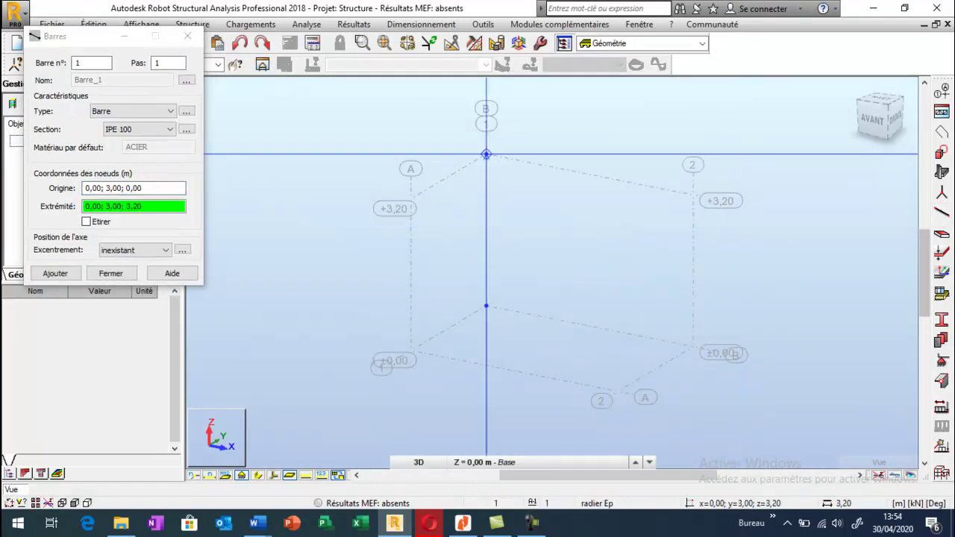
pyautogui.click(486, 154)
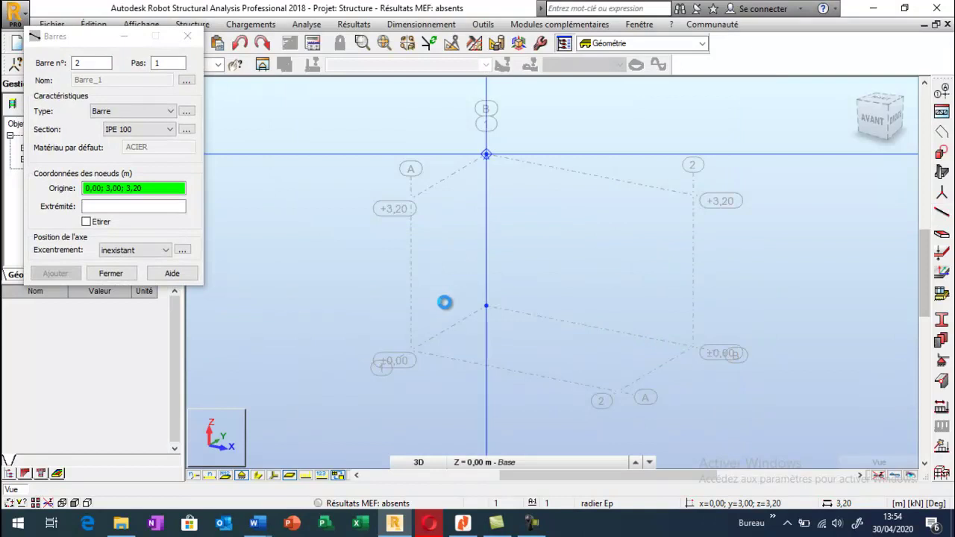
pyautogui.click(119, 273)
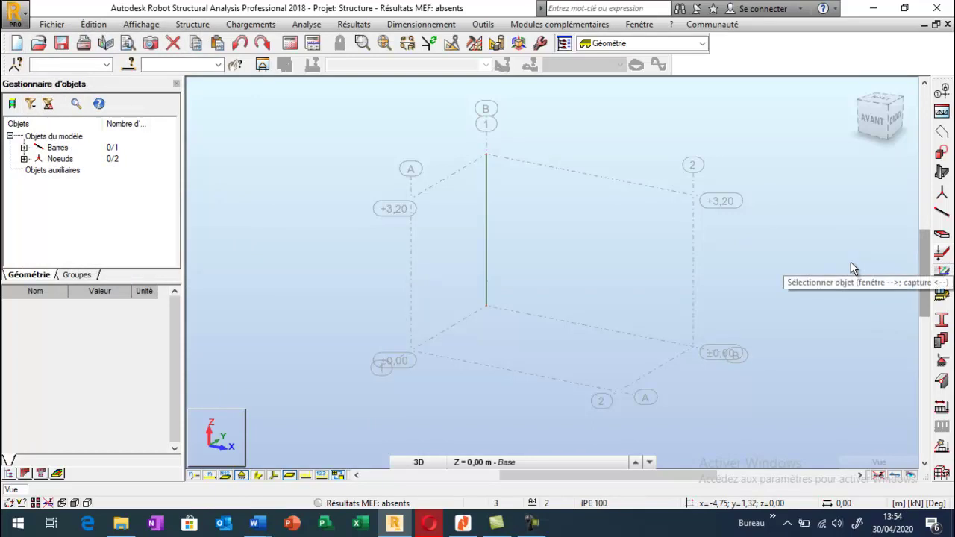
# Step: Define a new rectangular Poteau BA section with b and h both 22 cm
pyautogui.click(942, 320)
pyautogui.moveTo(578, 84); pyautogui.dragTo(143, 64)
pyautogui.click(105, 116)
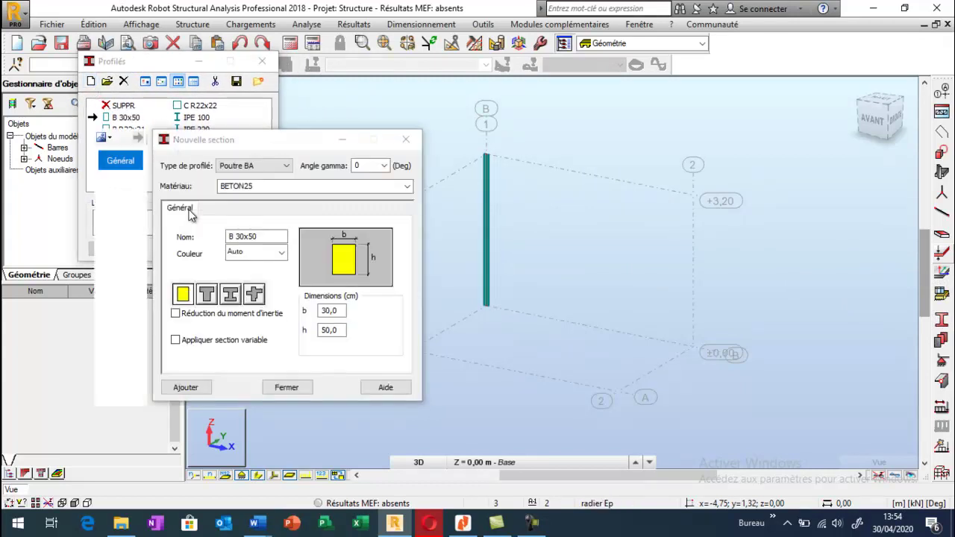
pyautogui.click(270, 168)
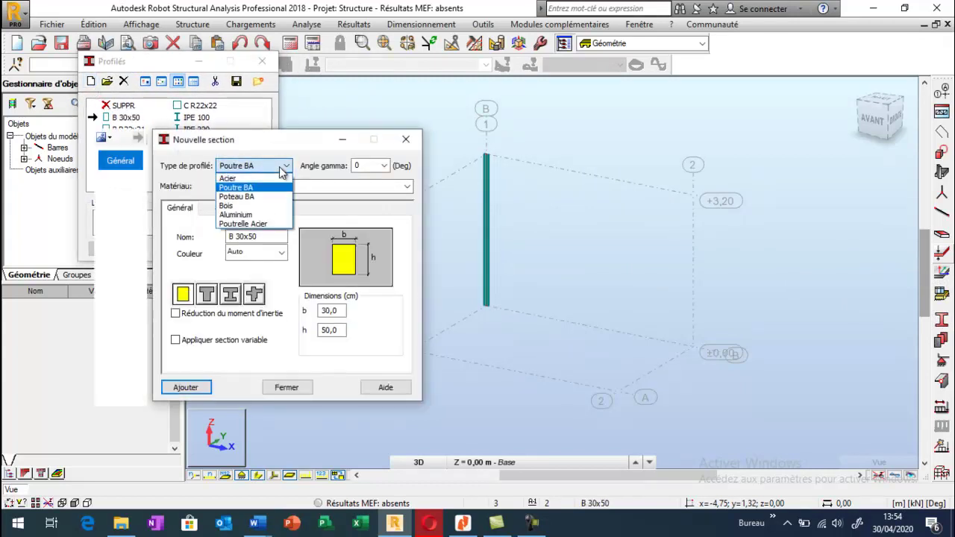
pyautogui.click(259, 197)
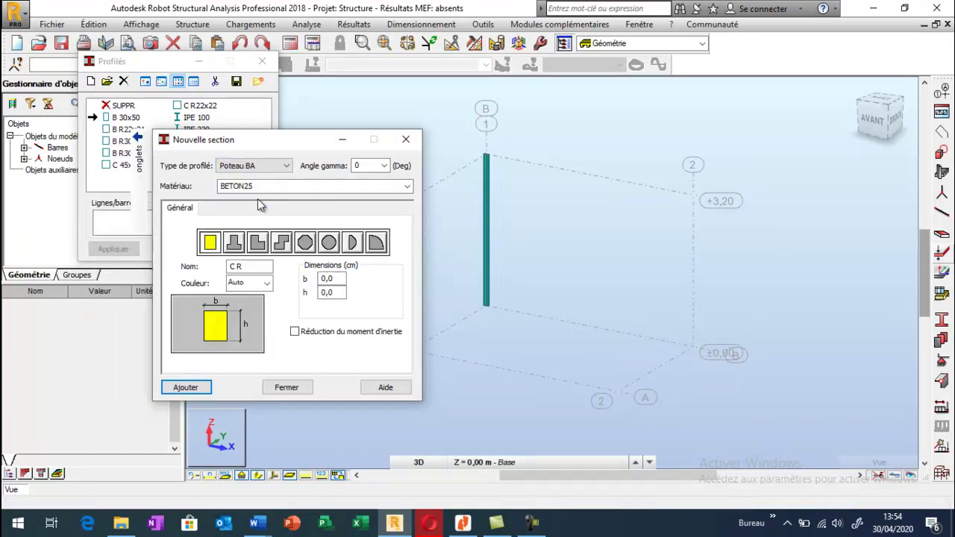
pyautogui.press('Tab')
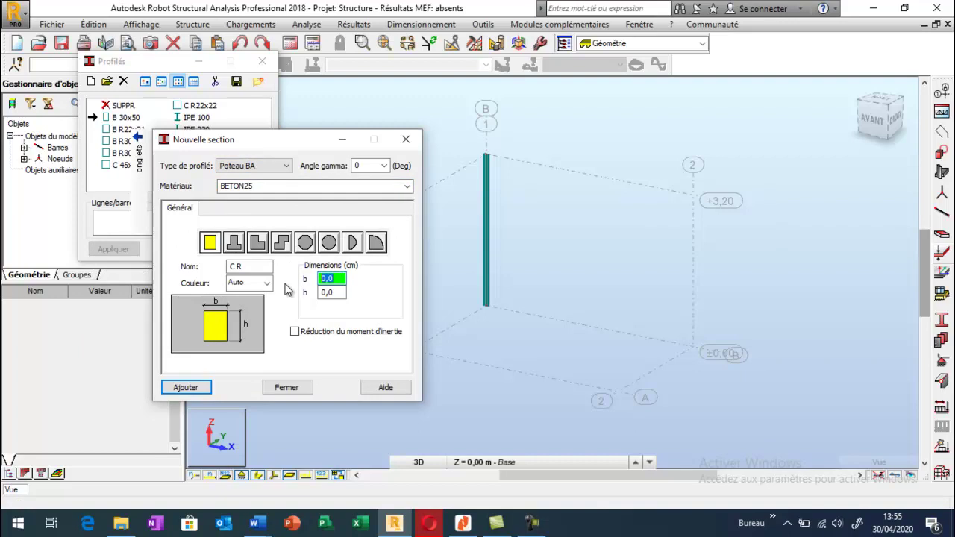
pyautogui.press('Tab')
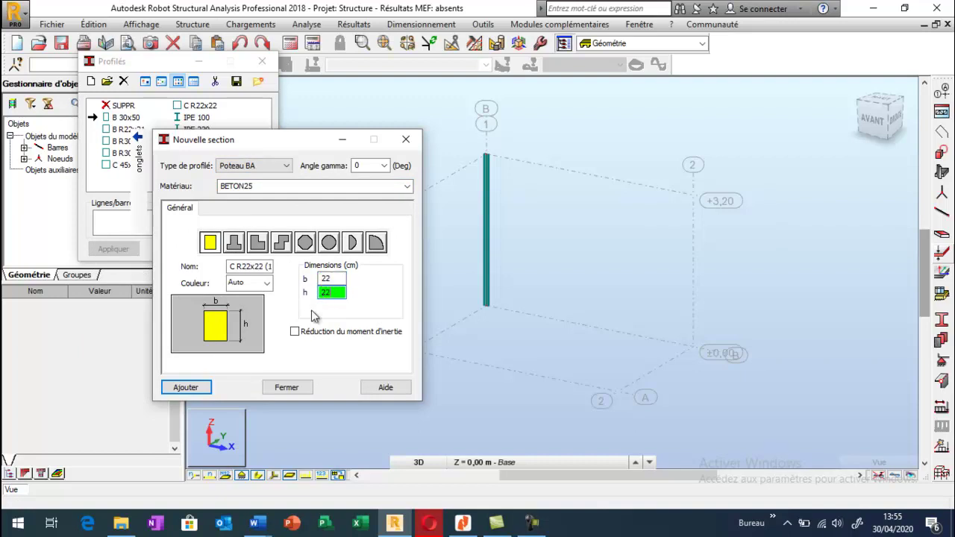
# Step: Name the new section poteau 1, add it to the section list and assign it to the bar at B-1
pyautogui.moveTo(231, 266); pyautogui.dragTo(280, 267)
pyautogui.write('poteau 1')
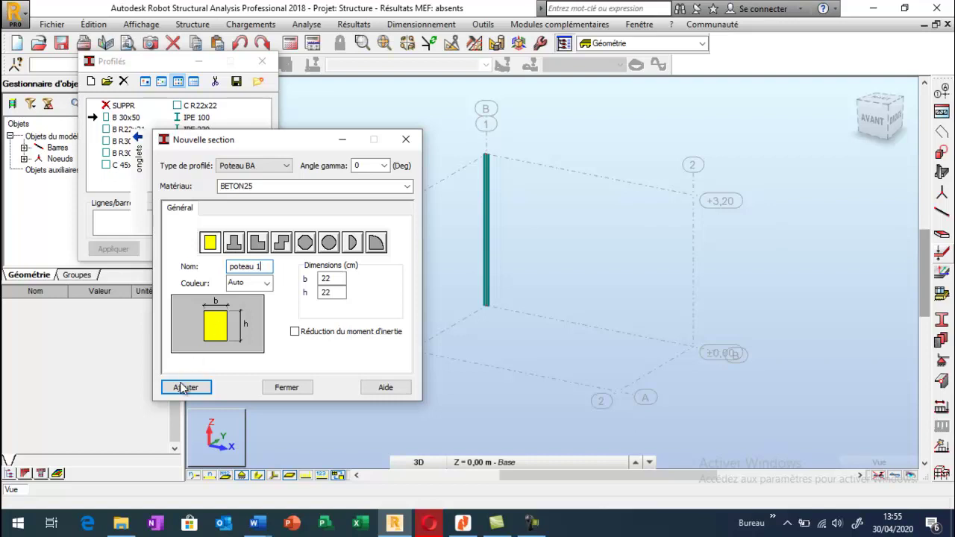
pyautogui.click(182, 388)
pyautogui.click(286, 388)
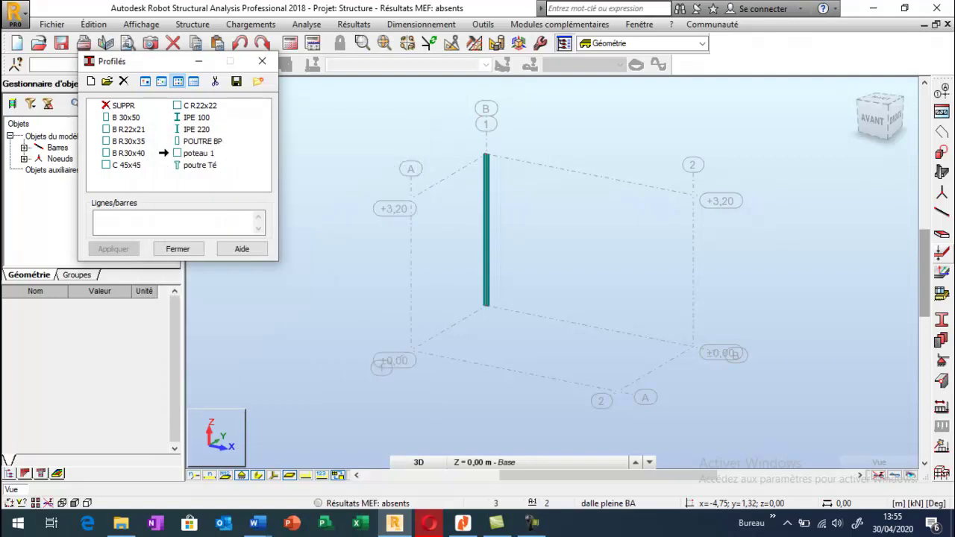
pyautogui.click(486, 230)
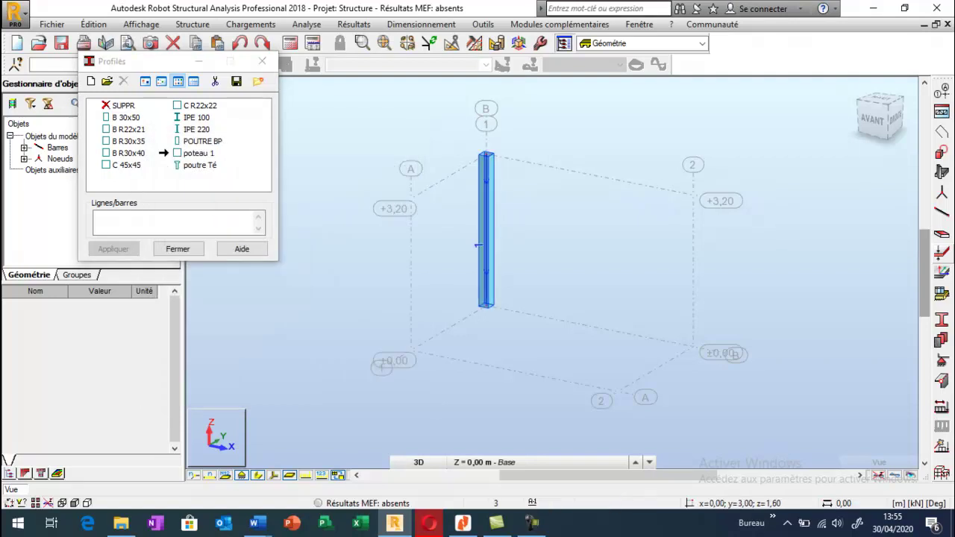
pyautogui.click(181, 249)
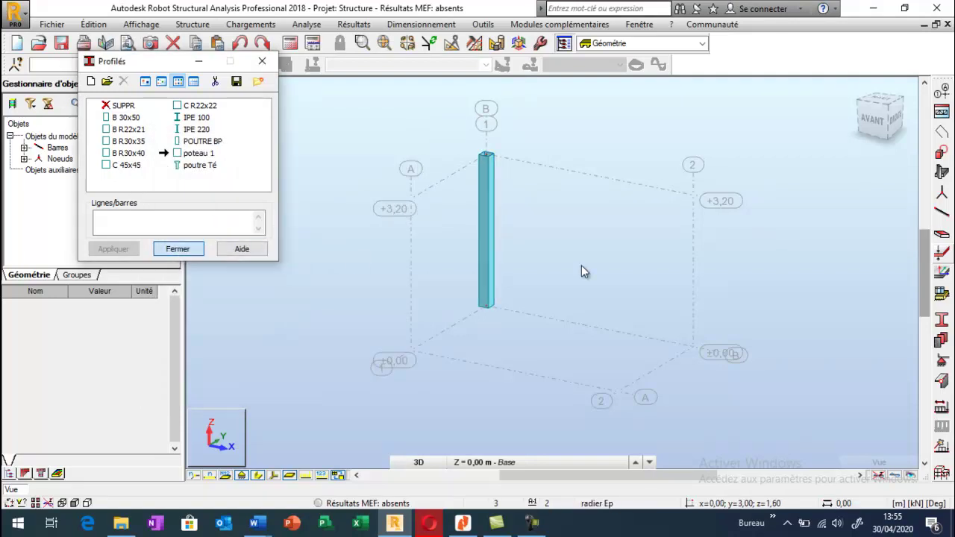
# Step: Draw two poteau 1 columns at grid intersections A-1 and B-2, from level 0.00 to +3.20 m
pyautogui.click(944, 222)
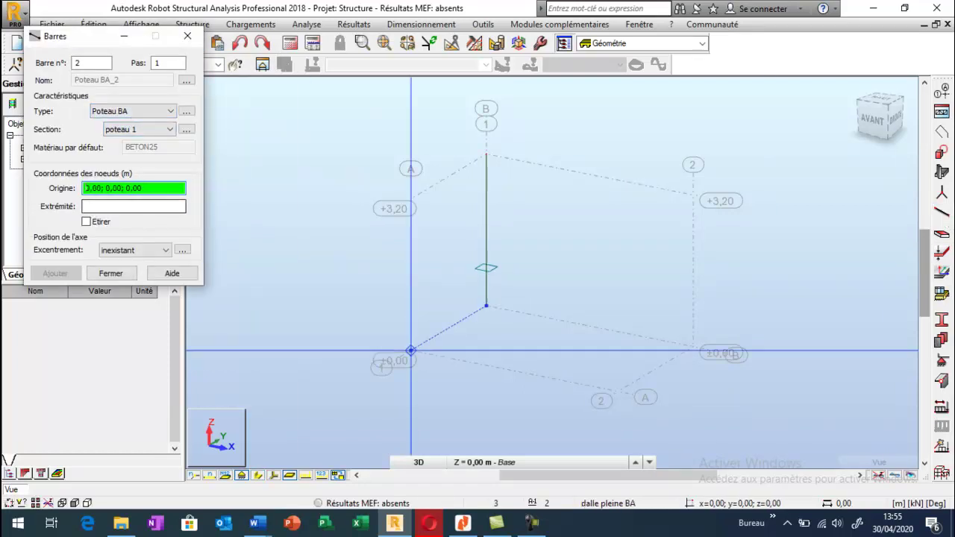
pyautogui.click(411, 351)
pyautogui.click(410, 200)
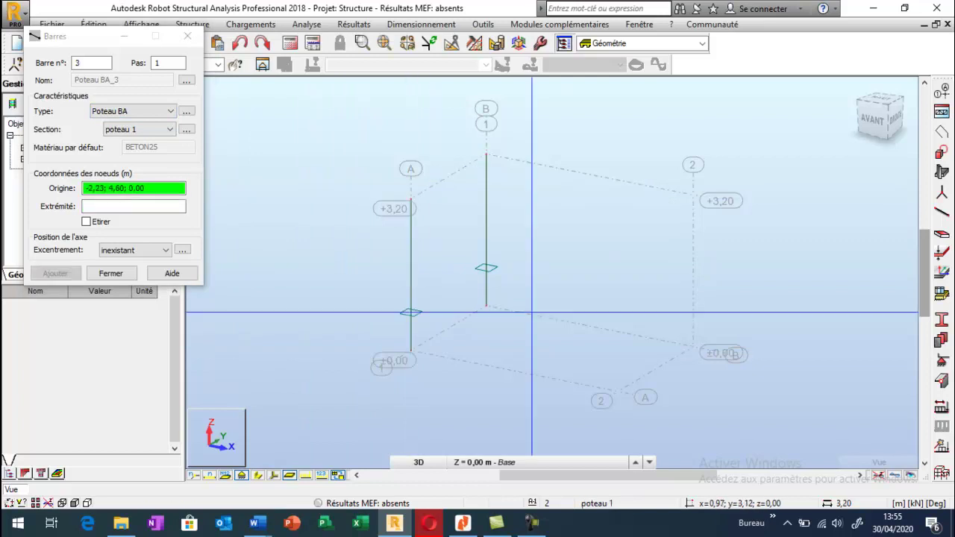
pyautogui.click(692, 347)
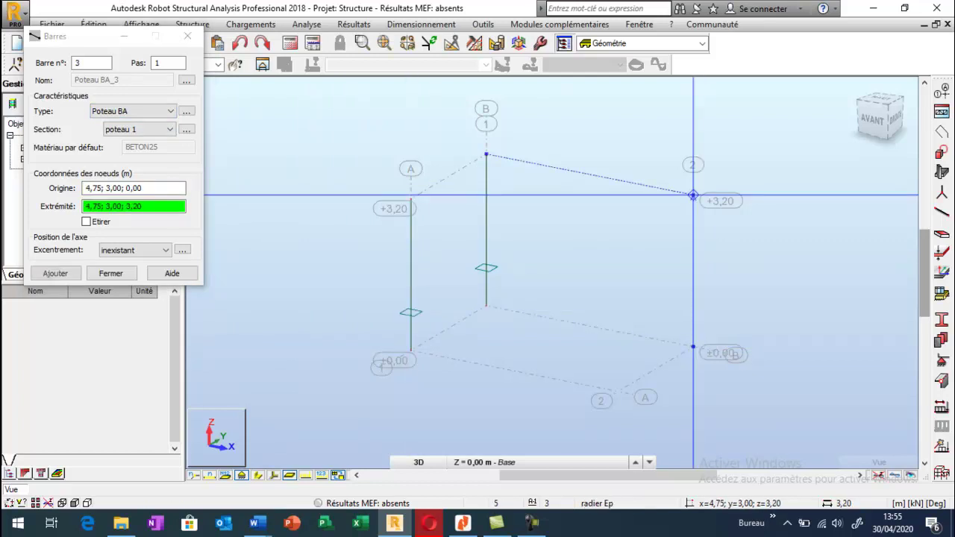
pyautogui.click(693, 196)
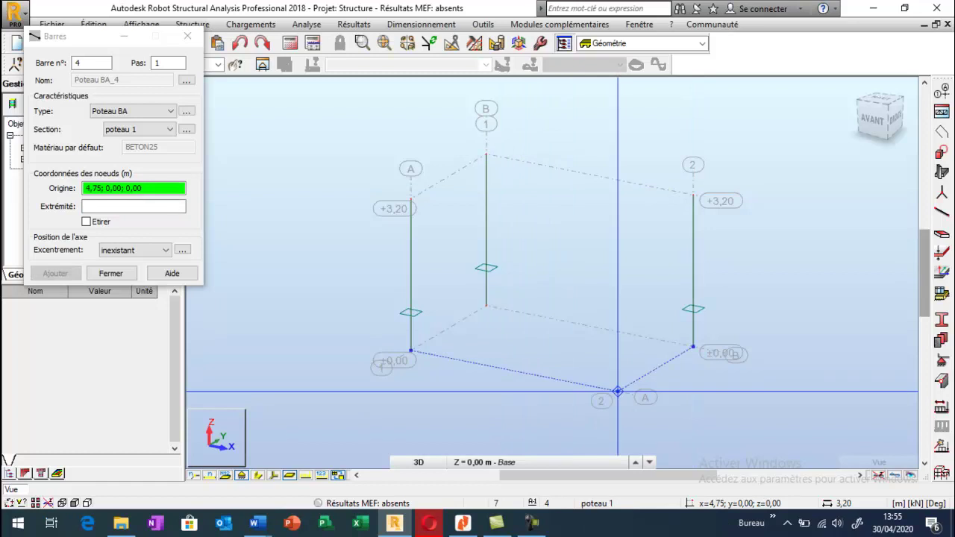
pyautogui.click(110, 273)
# Step: Copy the column at A-1 once by 4.75 m along X to A-2, and display the bars' section shapes
pyautogui.moveTo(342, 169); pyautogui.dragTo(437, 369)
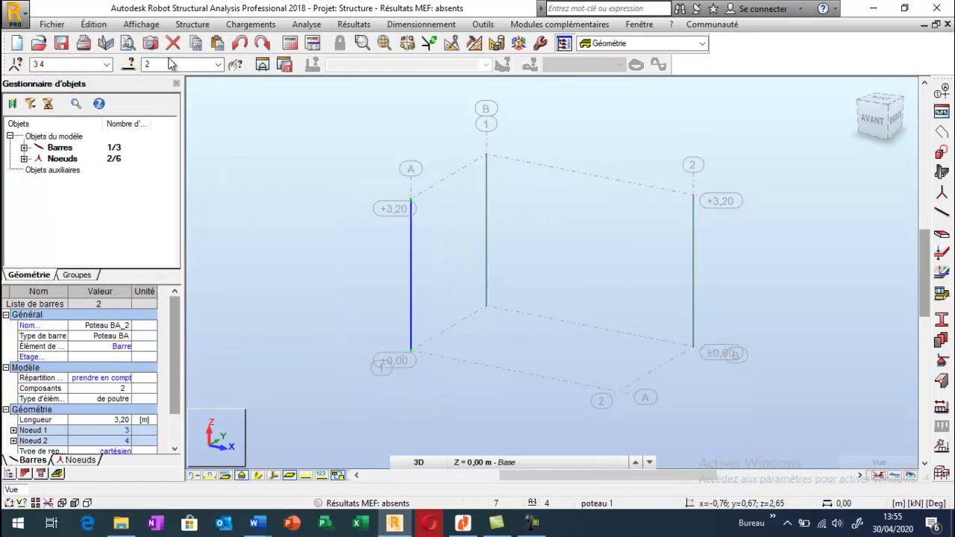
pyautogui.click(93, 24)
pyautogui.moveTo(149, 199)
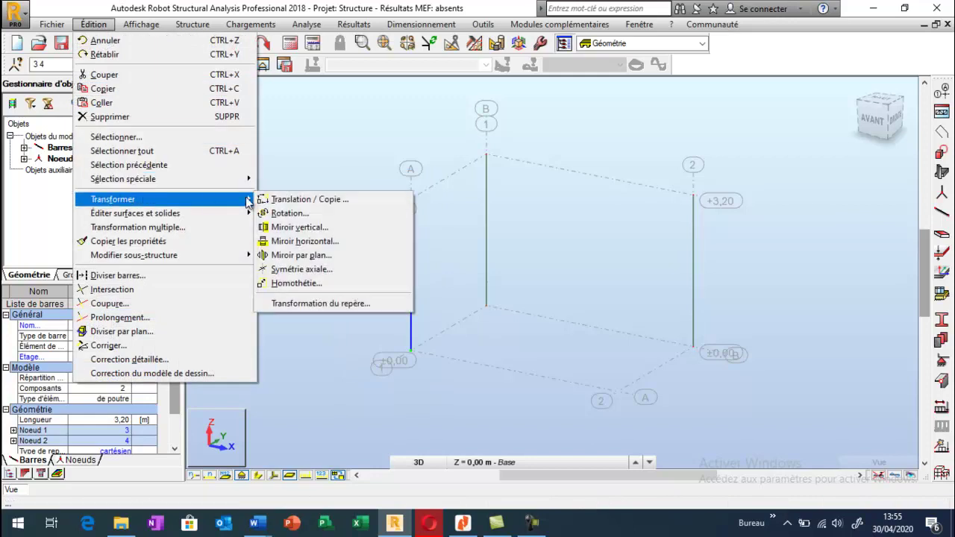
pyautogui.click(287, 199)
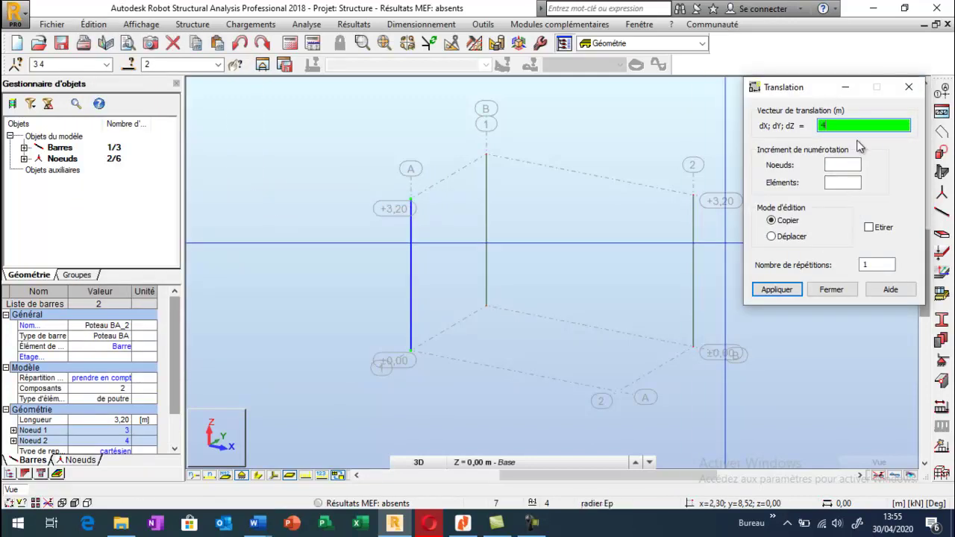
pyautogui.press('Return')
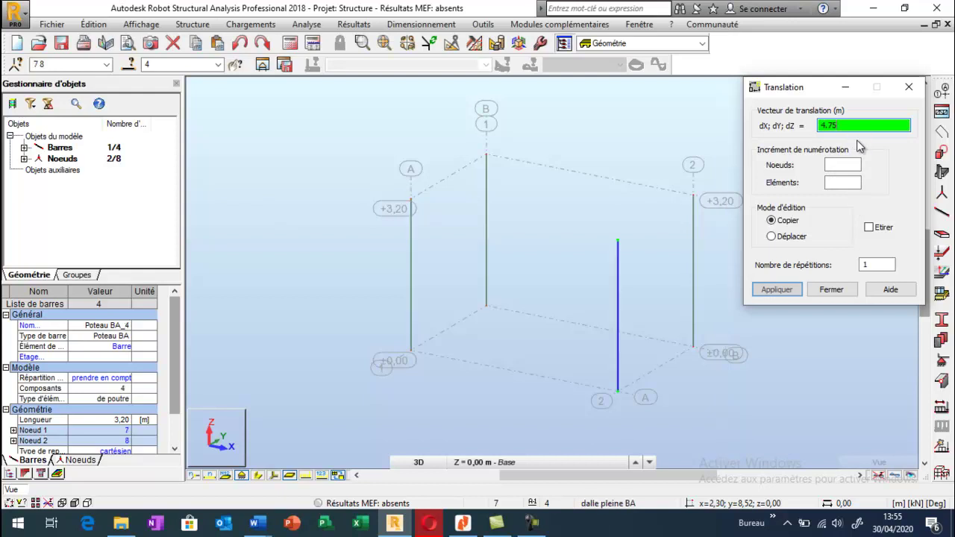
pyautogui.click(909, 87)
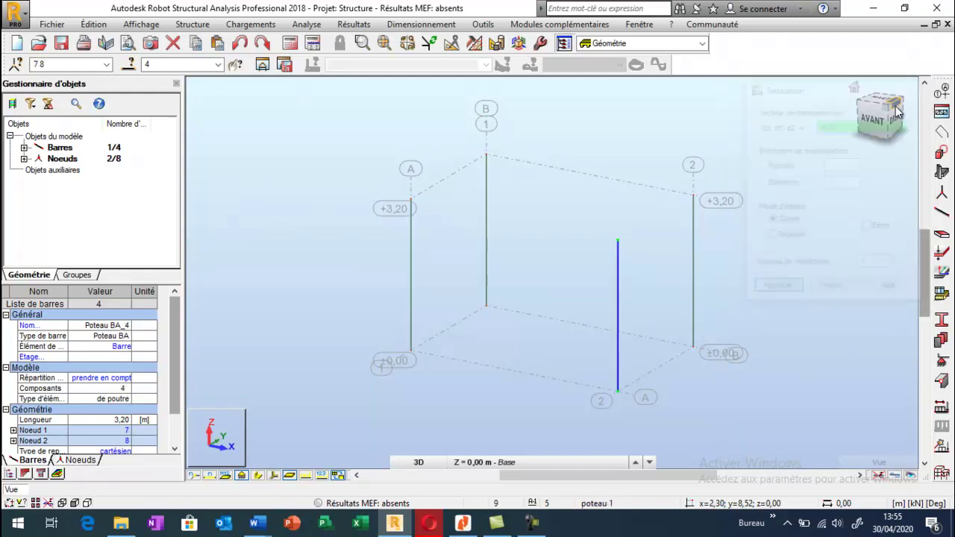
pyautogui.click(345, 214)
pyautogui.click(257, 476)
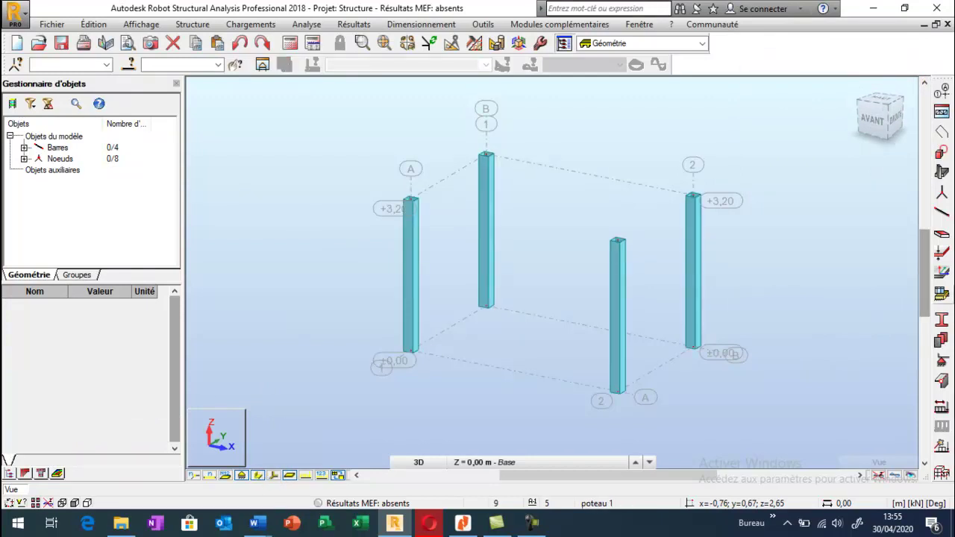
# Step: Assign Encastrement nodal supports to the base nodes of the four columns, keeping the bars' section shapes displayed
pyautogui.click(941, 361)
pyautogui.moveTo(584, 87); pyautogui.dragTo(105, 52)
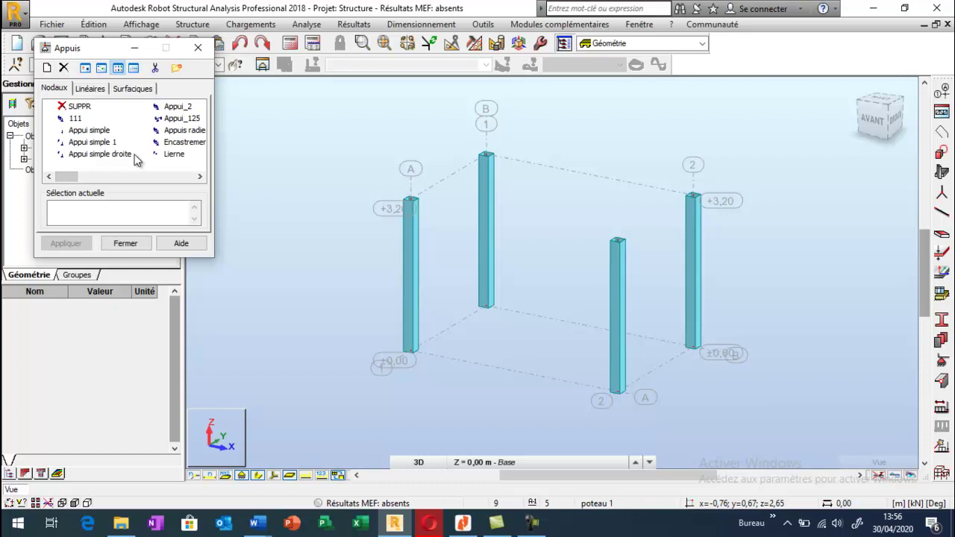
pyautogui.click(173, 142)
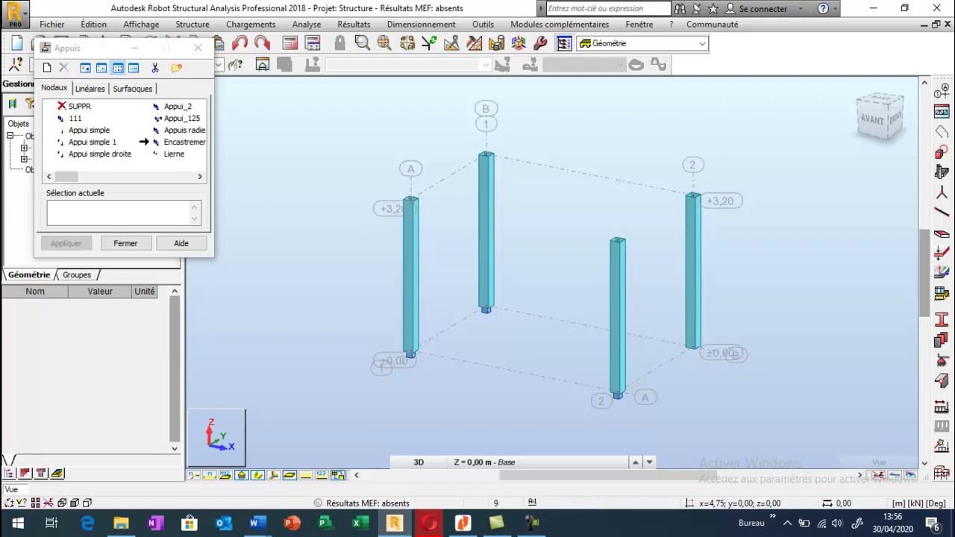
pyautogui.click(258, 475)
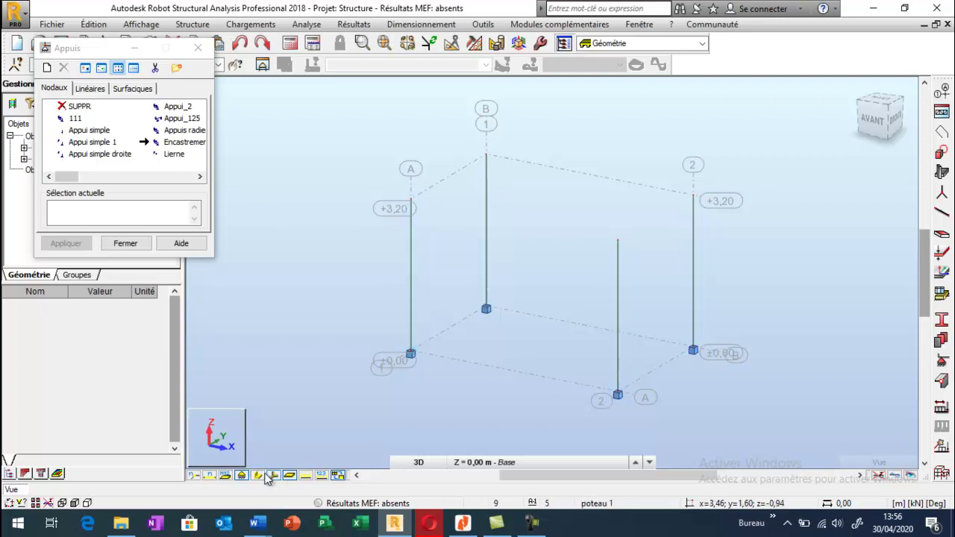
pyautogui.click(128, 244)
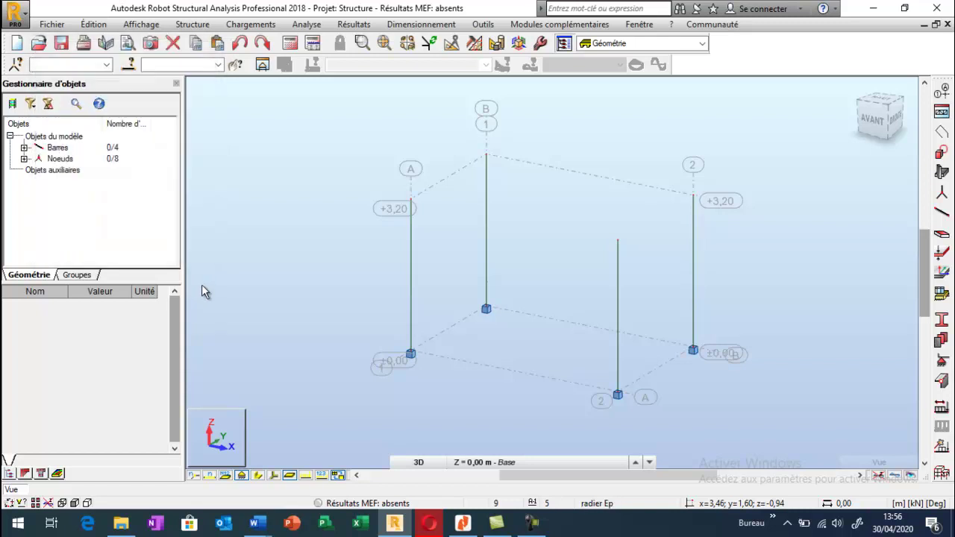
pyautogui.click(259, 476)
# Step: Set the bar type to Poutre BA and add a new rectangular section named Raidesseur with b 22 cm and h 21 cm
pyautogui.click(942, 214)
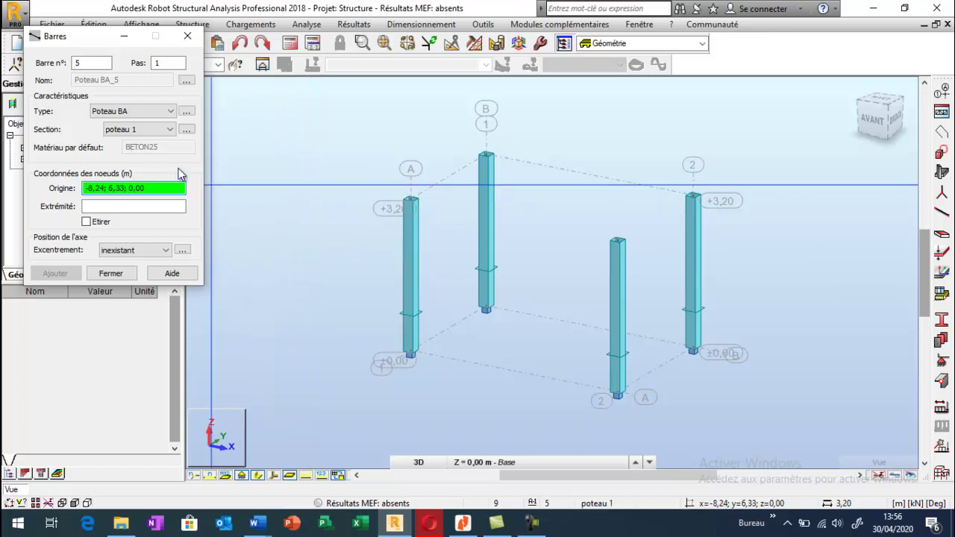
pyautogui.click(132, 112)
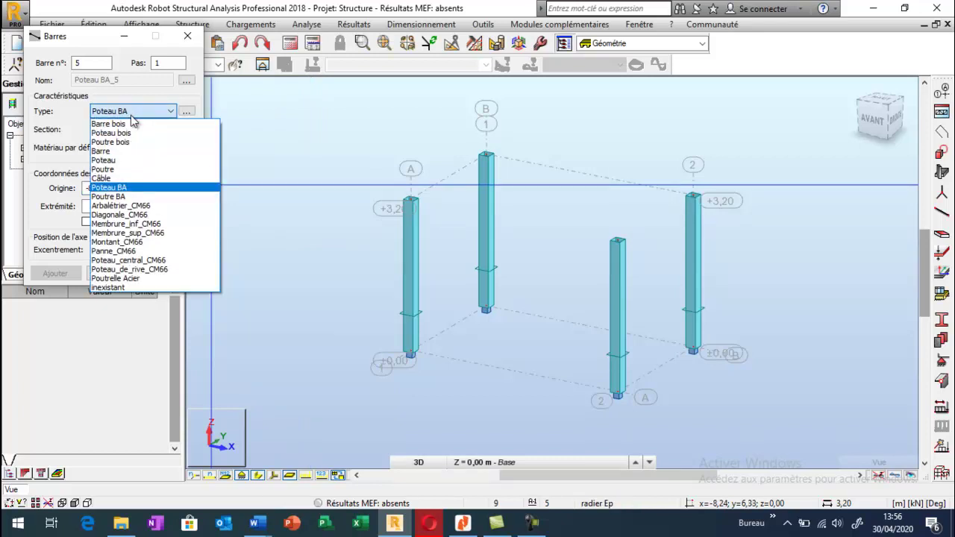
pyautogui.click(128, 196)
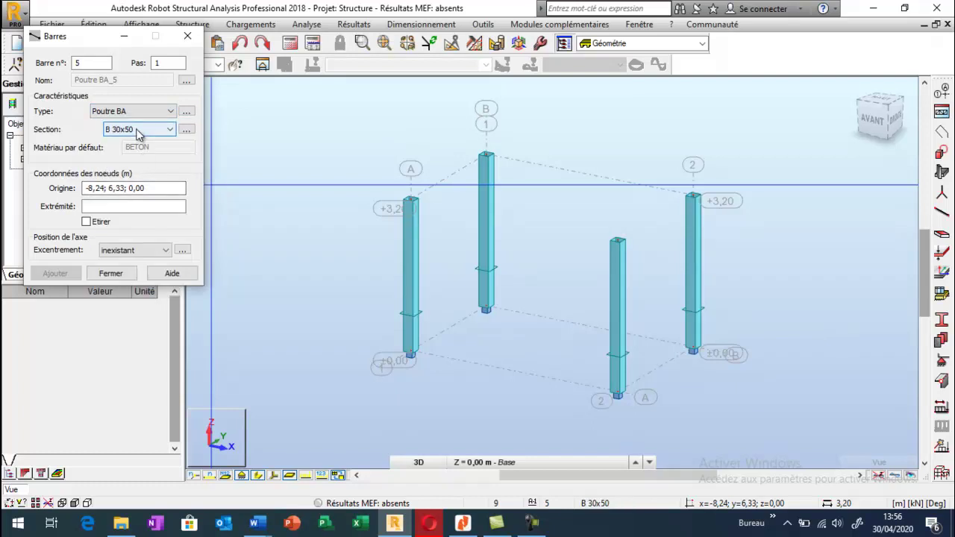
pyautogui.click(186, 129)
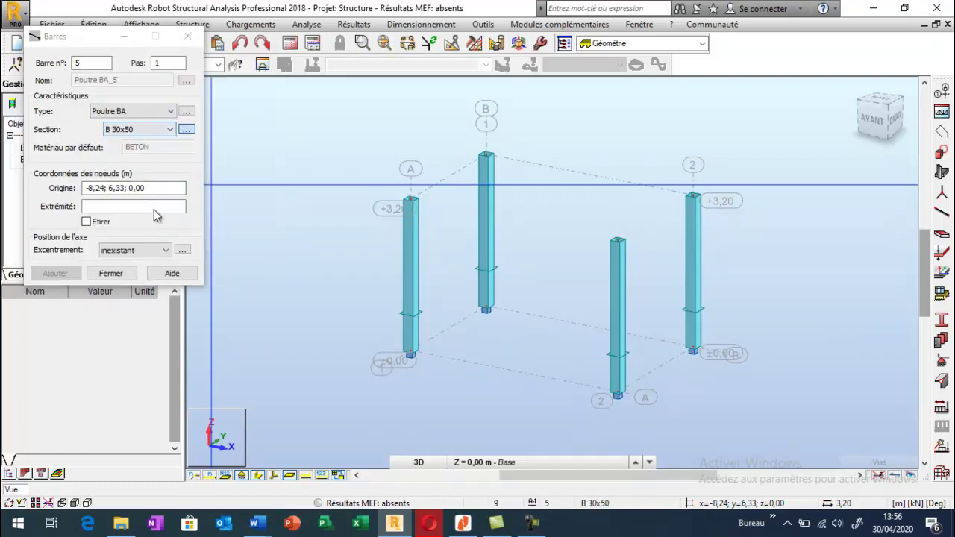
pyautogui.moveTo(258, 131); pyautogui.dragTo(173, 123)
pyautogui.doubleClick(238, 297)
pyautogui.write('22')
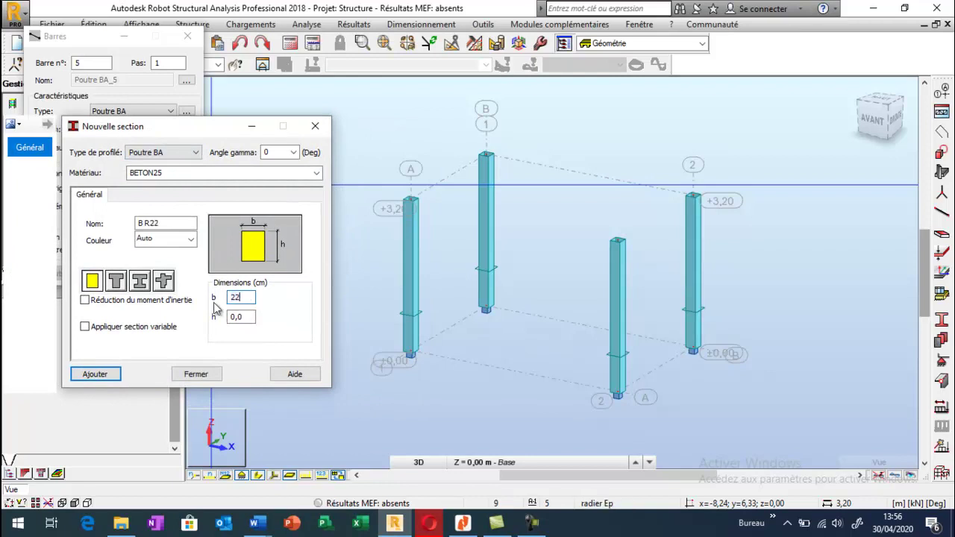
pyautogui.press('Tab')
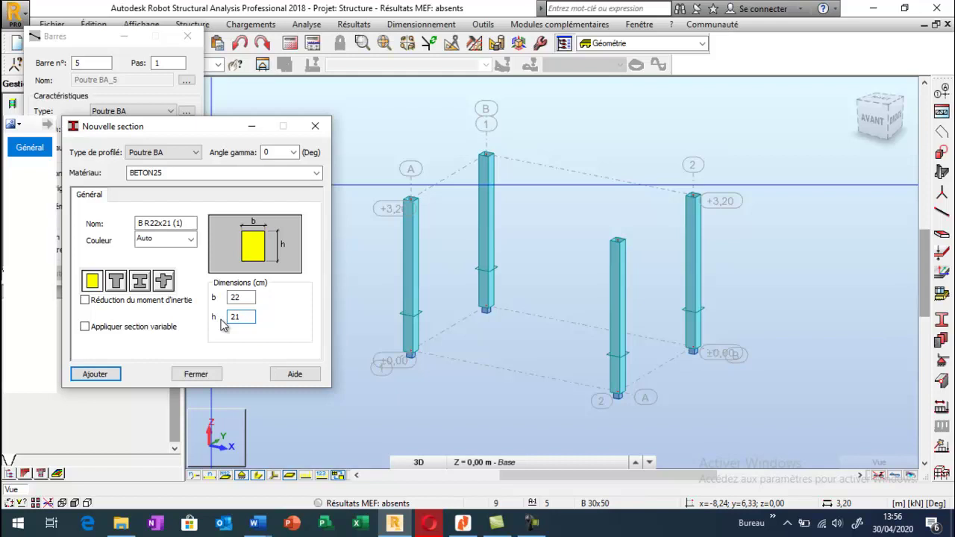
pyautogui.moveTo(193, 223); pyautogui.dragTo(135, 224)
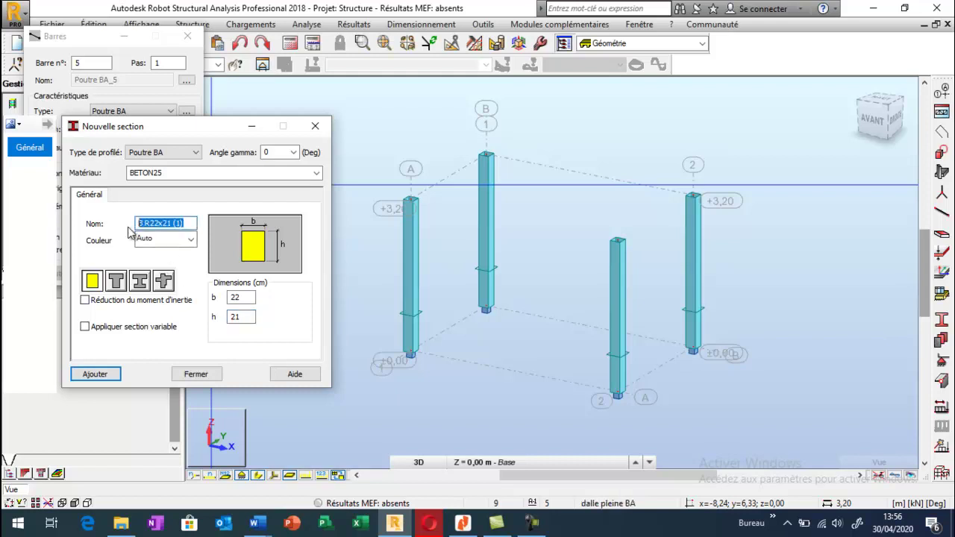
pyautogui.write('Raidesseur')
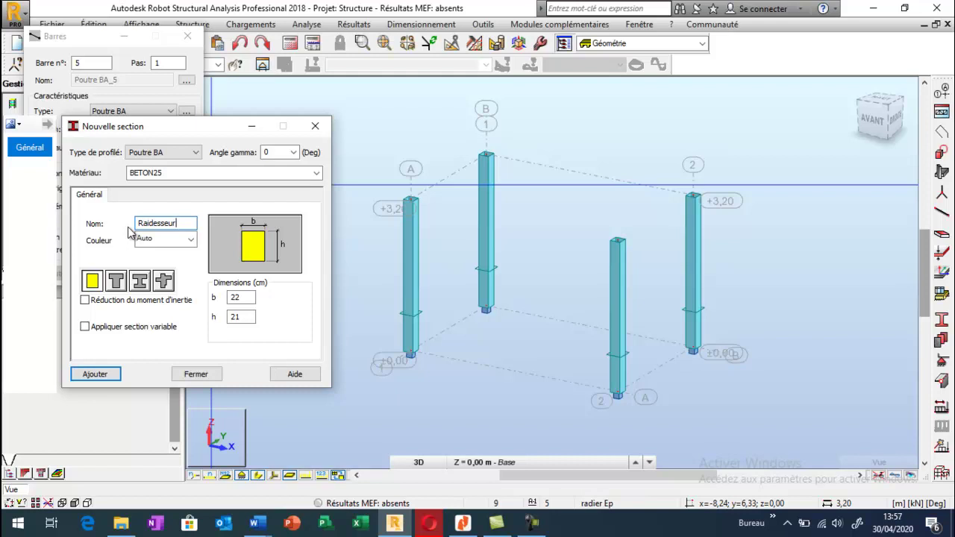
pyautogui.click(118, 375)
pyautogui.click(195, 376)
# Step: Draw two Raidesseur beams at level +3.20 m, from A-1 to B-1 and from A-2 to B-2
pyautogui.click(486, 155)
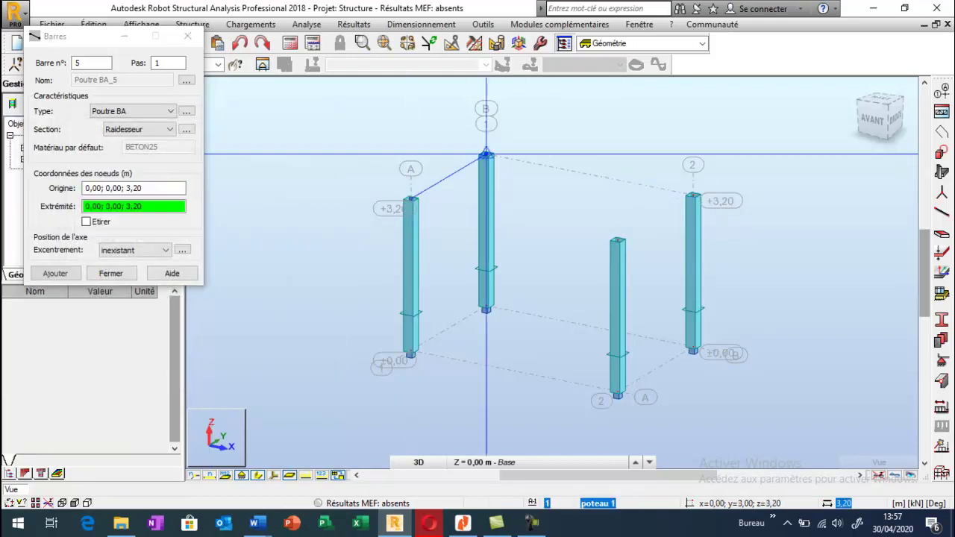
pyautogui.click(486, 155)
pyautogui.click(693, 195)
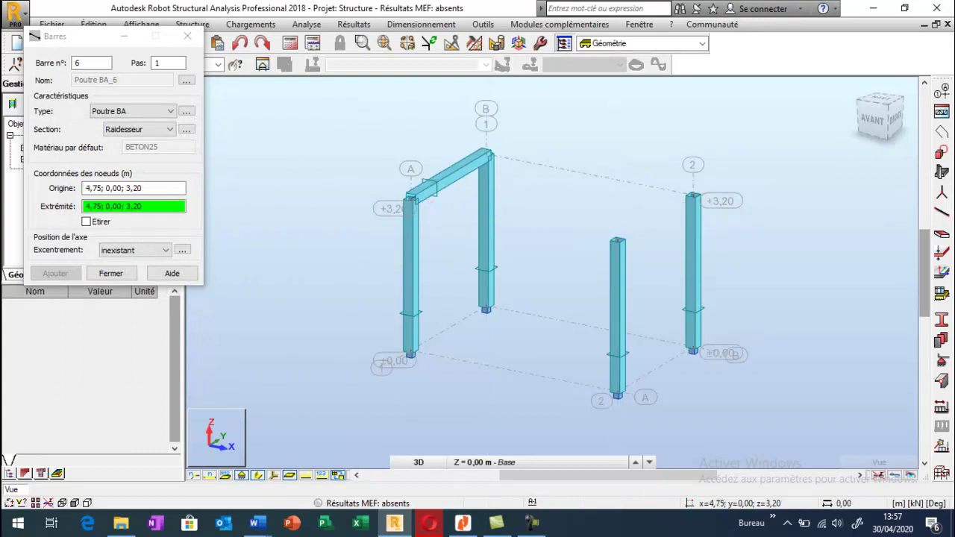
pyautogui.click(692, 195)
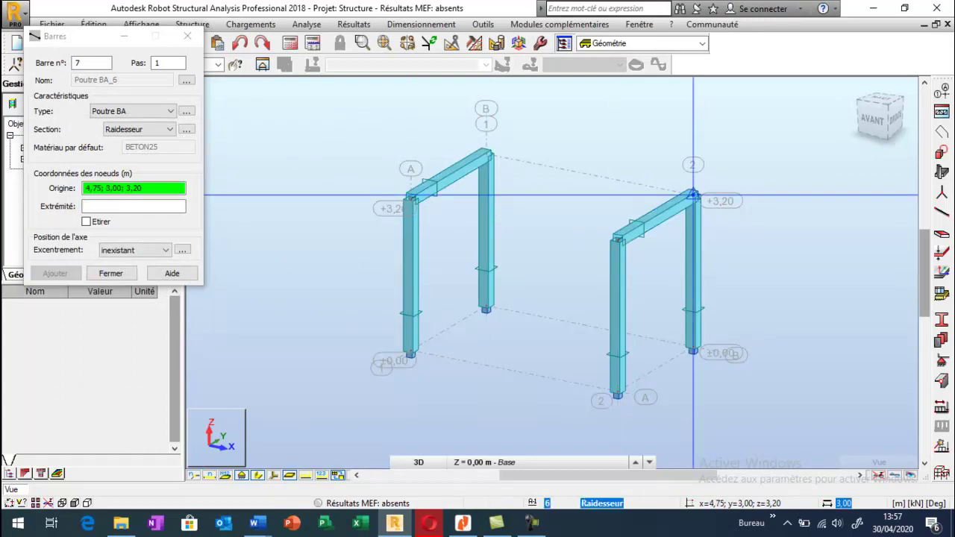
# Step: Add a new rectangular Poutre BA section named poutre 1 with b 22 cm and h 35 cm
pyautogui.click(187, 131)
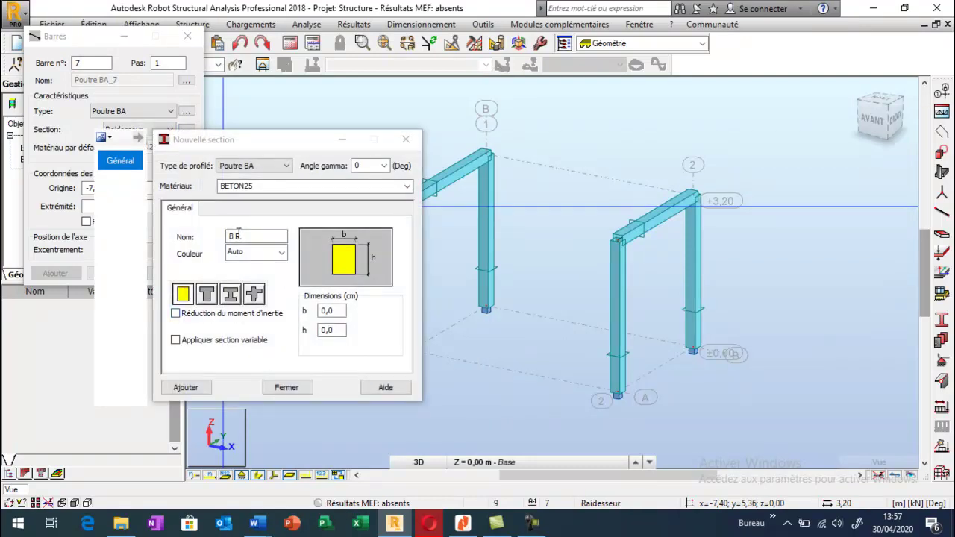
pyautogui.click(317, 311)
pyautogui.write('22')
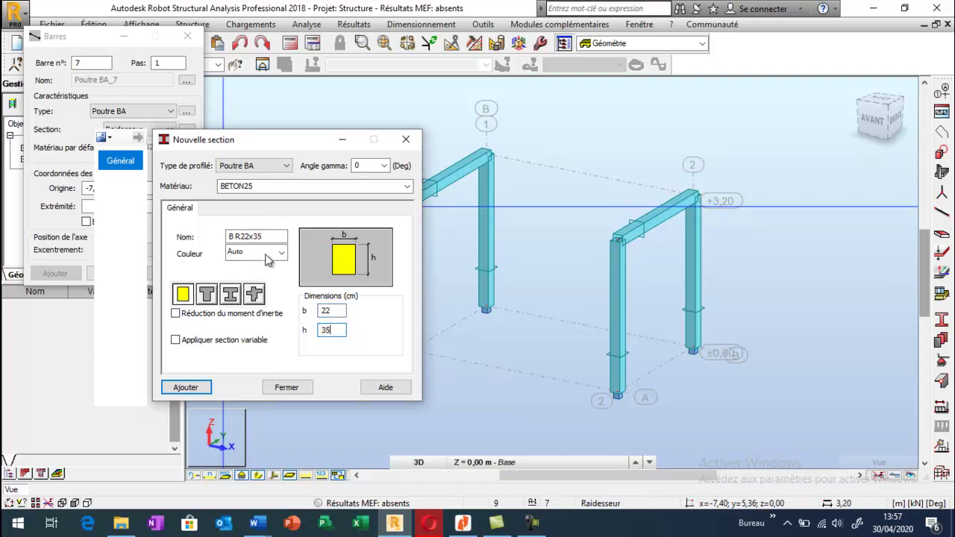
pyautogui.moveTo(281, 236); pyautogui.dragTo(216, 251)
pyautogui.write('poutre 1')
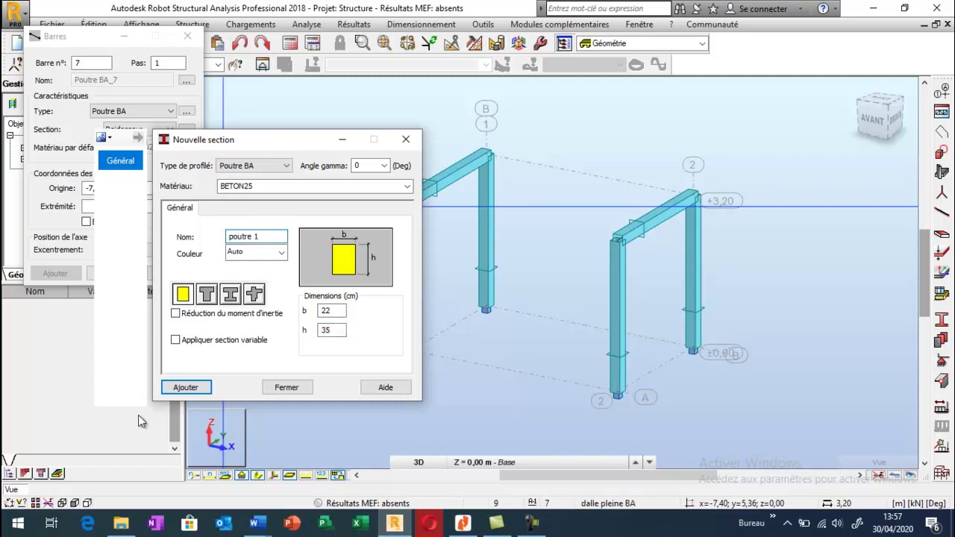
pyautogui.click(179, 388)
pyautogui.click(293, 306)
pyautogui.click(286, 388)
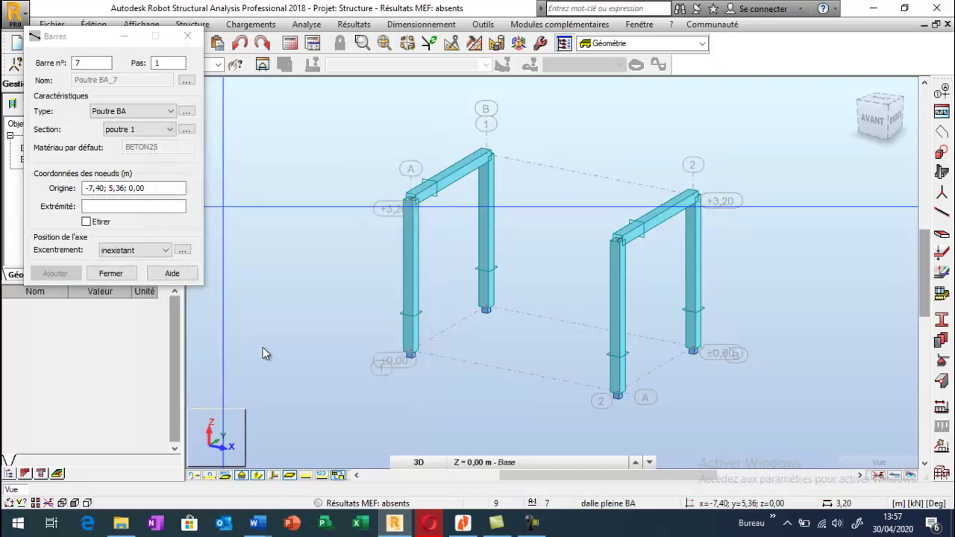
# Step: Draw two poutre 1 beams at level +3.20 m, from A-1 to A-2 and from B-1 to B-2
pyautogui.click(412, 198)
pyautogui.click(618, 239)
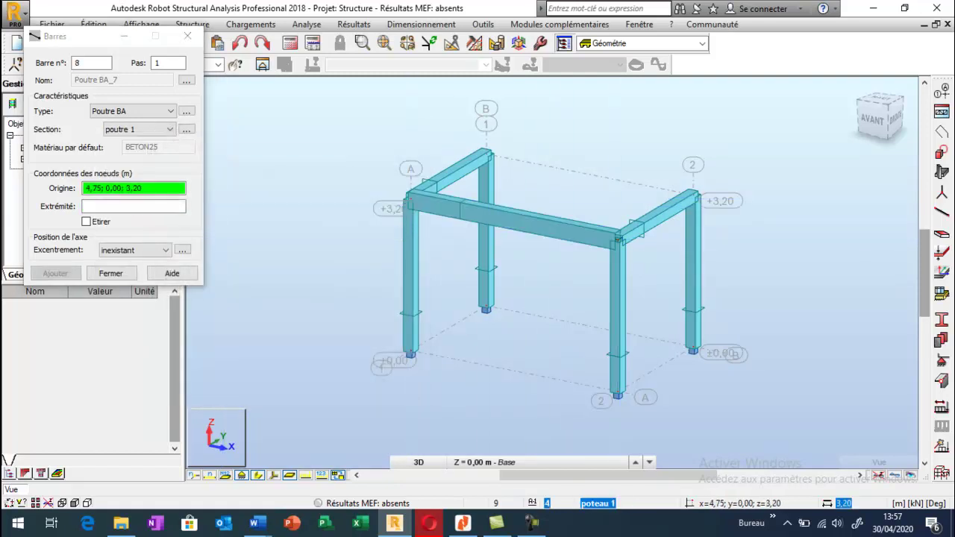
pyautogui.click(486, 155)
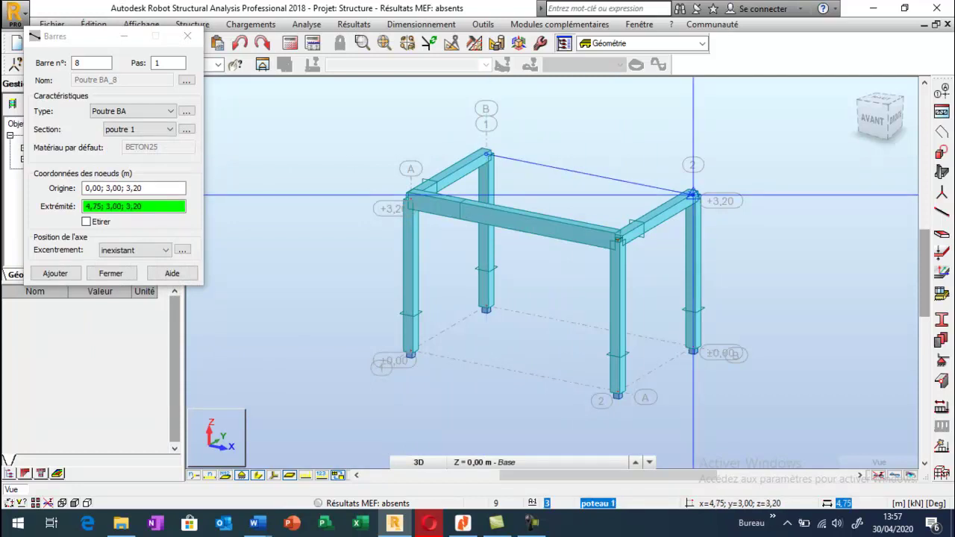
pyautogui.click(694, 196)
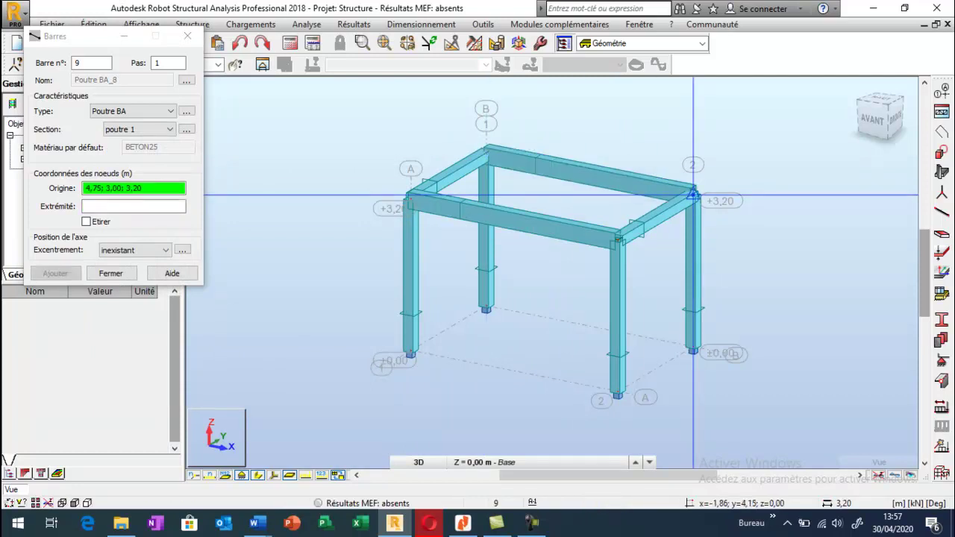
pyautogui.click(106, 276)
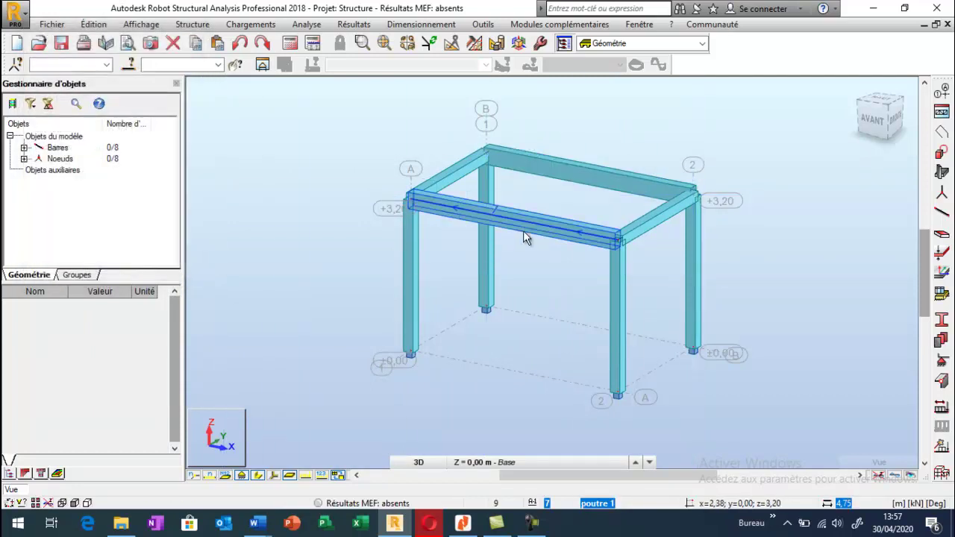
# Step: Colour the bars by section with the profile legend, and hide their section shapes
pyautogui.rightClick(270, 230)
pyautogui.click(234, 367)
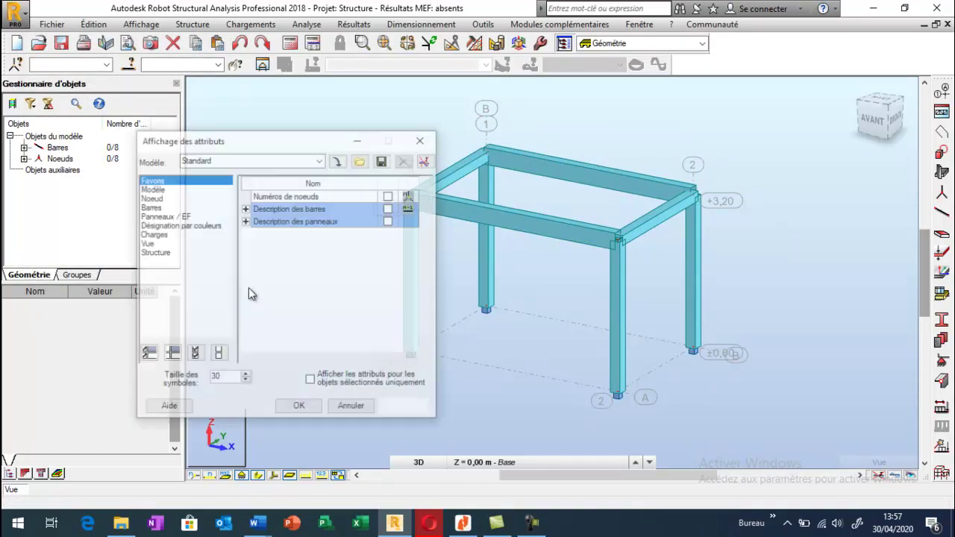
pyautogui.click(160, 217)
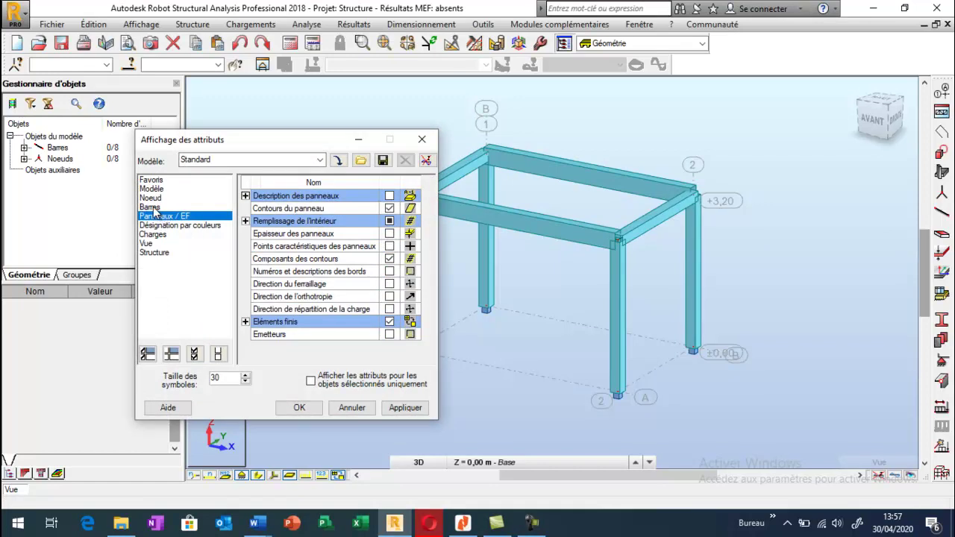
pyautogui.click(150, 207)
pyautogui.click(389, 233)
pyautogui.click(405, 407)
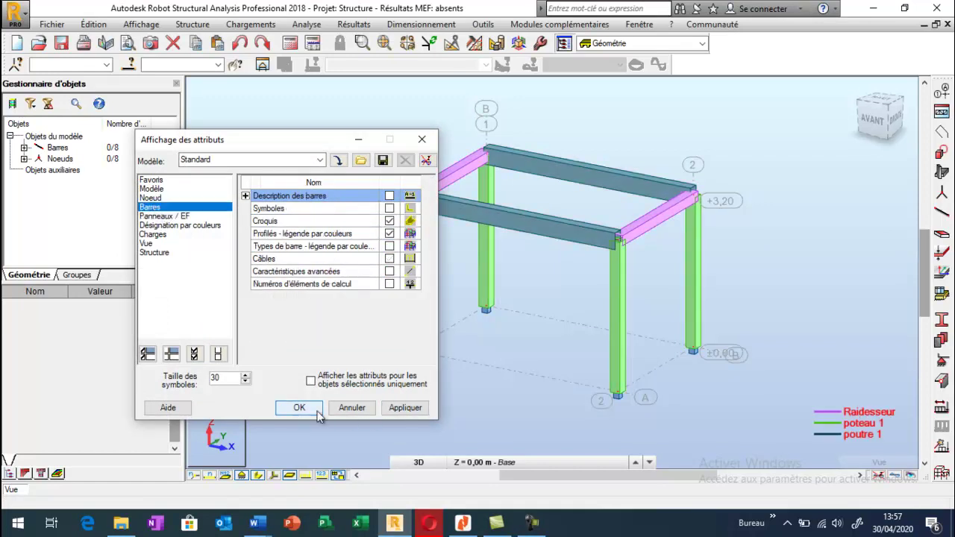
pyautogui.click(299, 407)
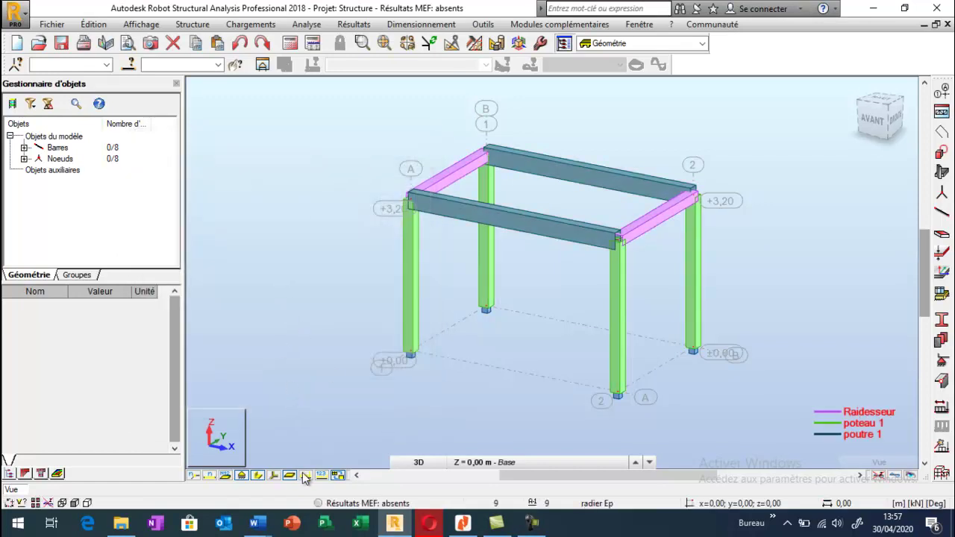
pyautogui.click(259, 477)
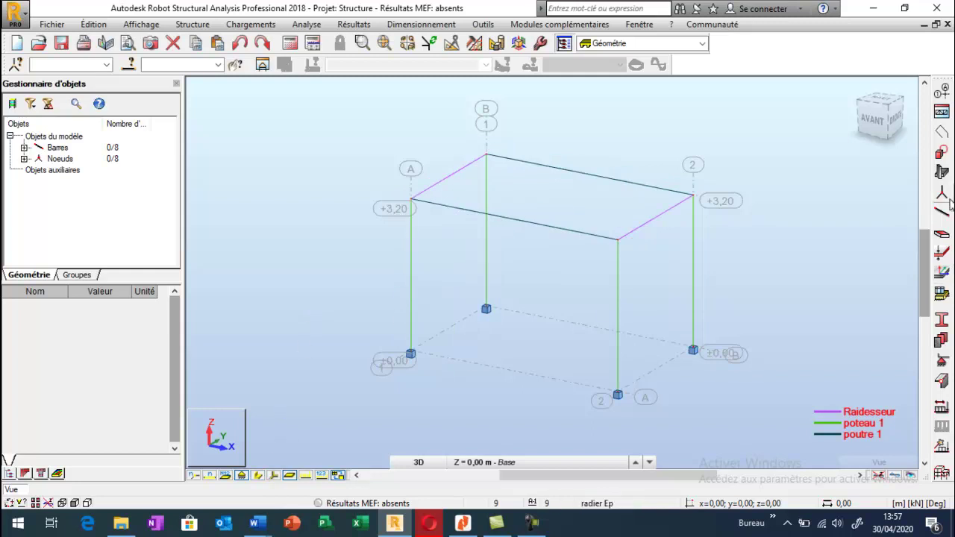
# Step: Create a Bardage/Face contour through the four column tops A-1, B-1, B-2 and A-2 at level +3.20 m
pyautogui.click(942, 132)
pyautogui.moveTo(612, 90); pyautogui.dragTo(129, 61)
pyautogui.click(102, 178)
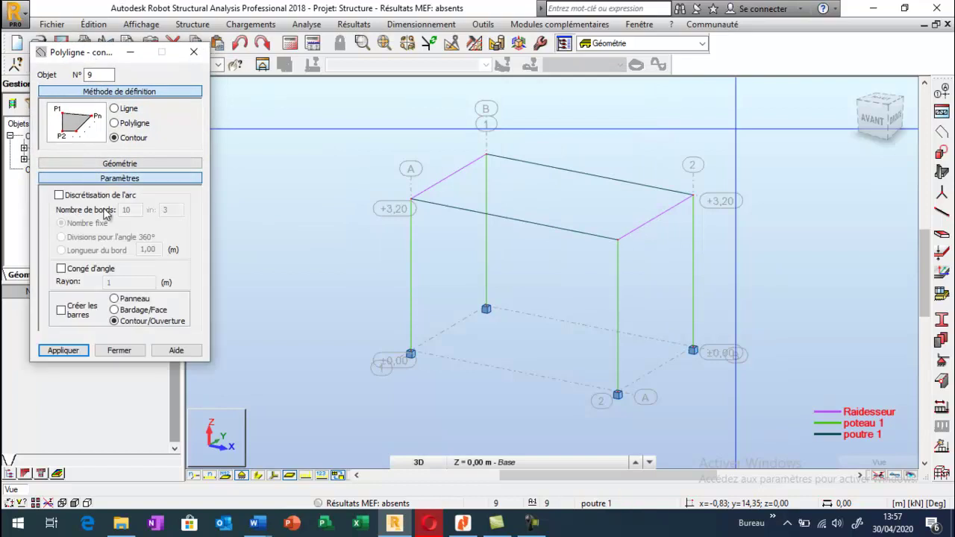
pyautogui.click(116, 310)
pyautogui.click(119, 163)
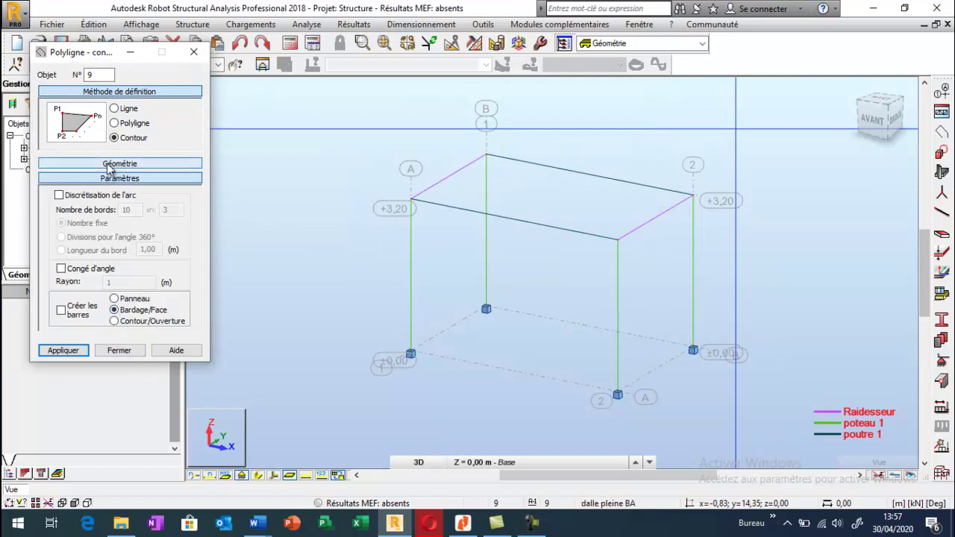
pyautogui.click(411, 198)
pyautogui.click(486, 154)
pyautogui.click(693, 196)
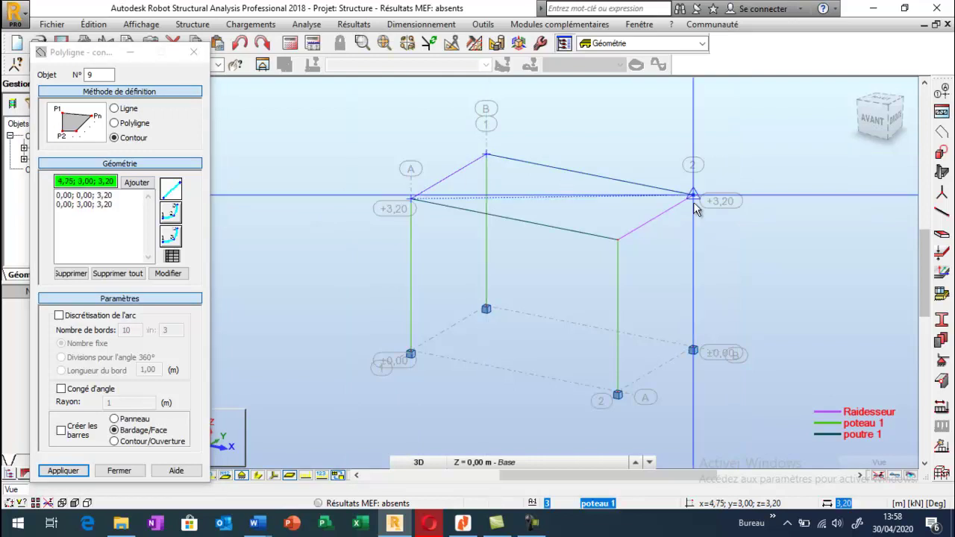
pyautogui.click(618, 240)
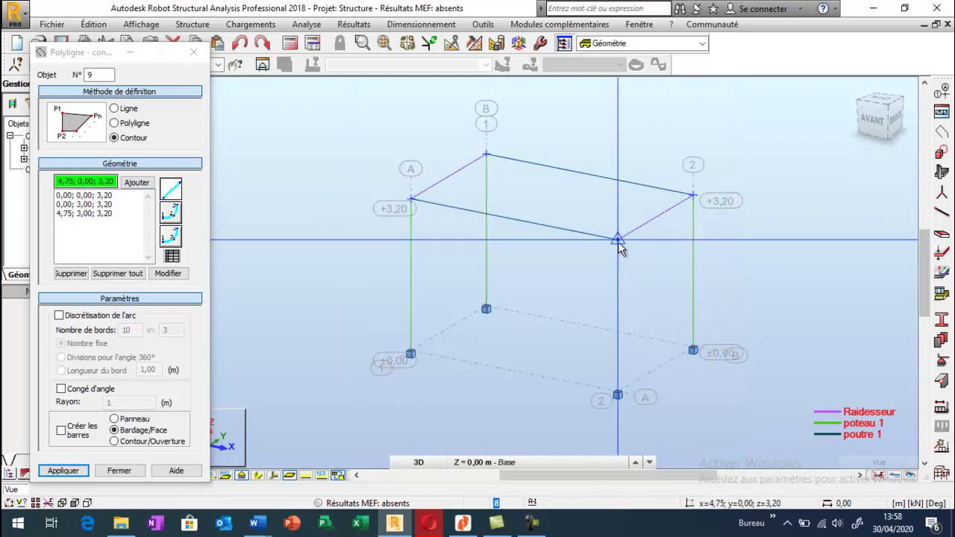
pyautogui.click(413, 201)
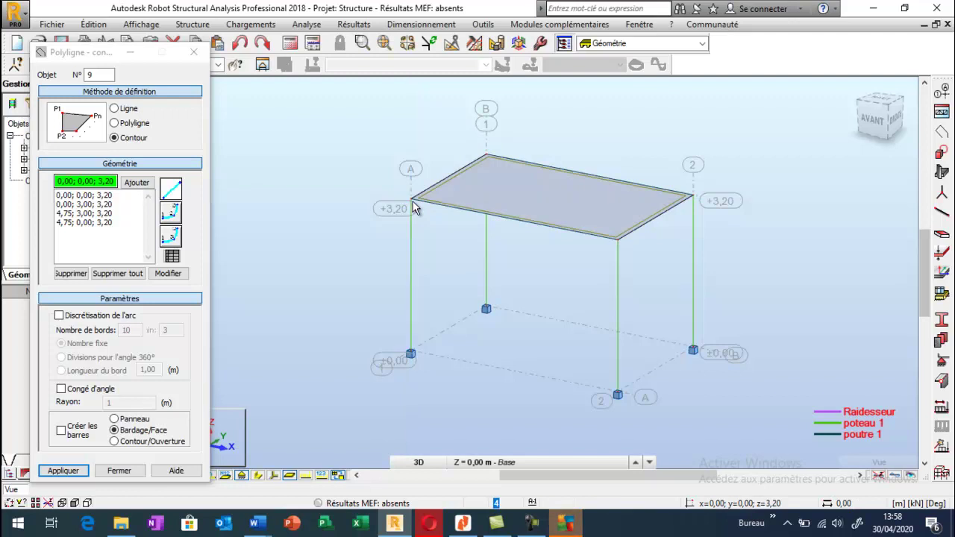
pyautogui.click(193, 52)
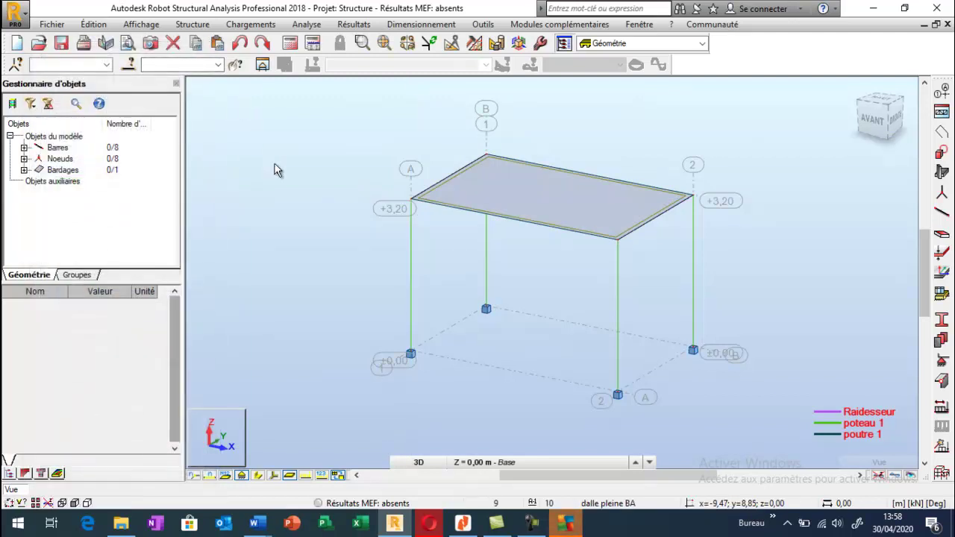
# Step: Turn on the display of the load distribution direction (Direction de répartition de la charge) for panels in the 3D view
pyautogui.rightClick(205, 168)
pyautogui.click(254, 309)
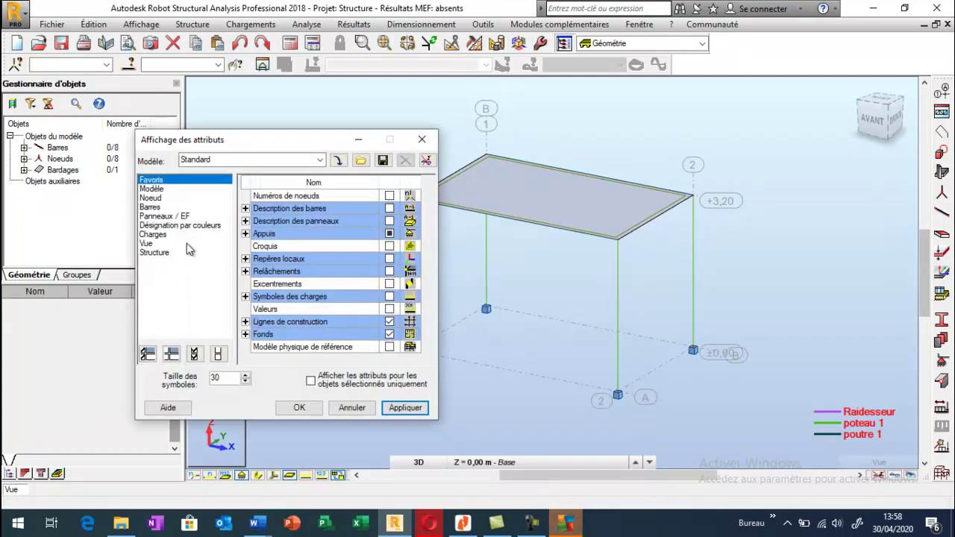
pyautogui.click(164, 216)
pyautogui.click(391, 247)
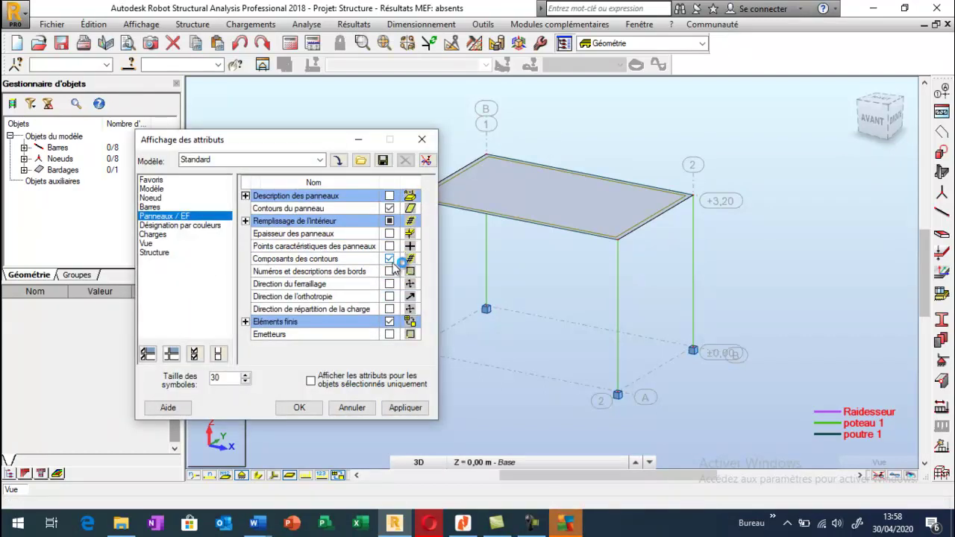
pyautogui.click(389, 309)
pyautogui.click(397, 410)
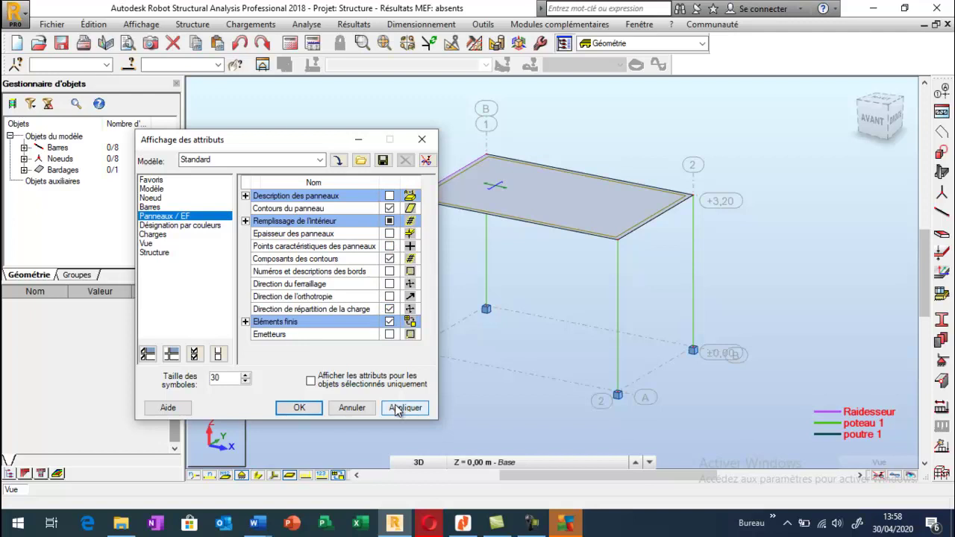
pyautogui.click(299, 407)
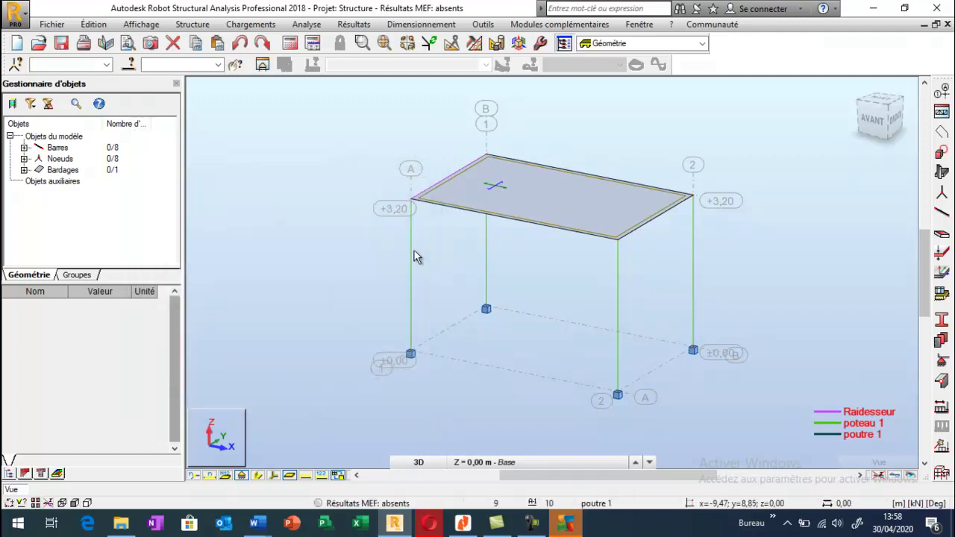
# Step: Set the load distribution of the roof cladding to Direction X
pyautogui.click(538, 196)
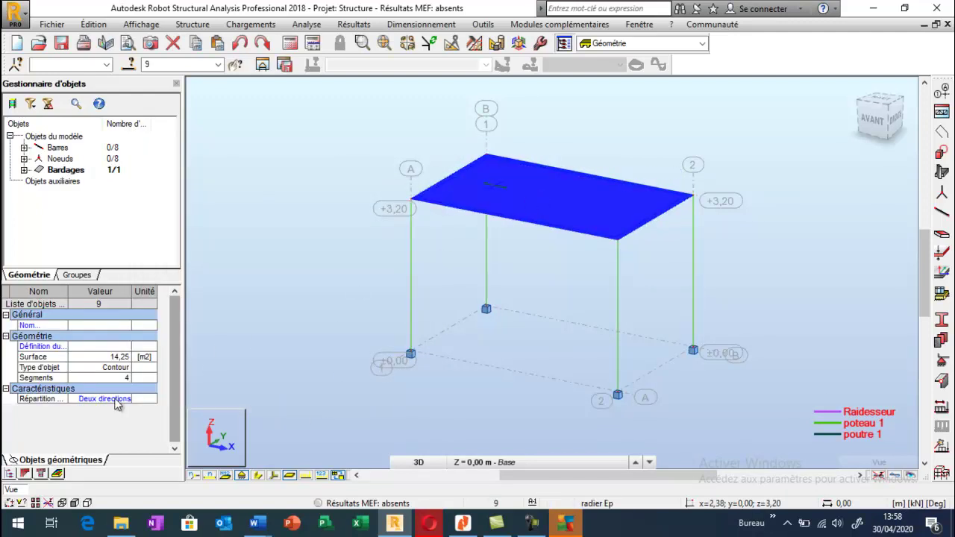
pyautogui.click(116, 406)
pyautogui.click(113, 418)
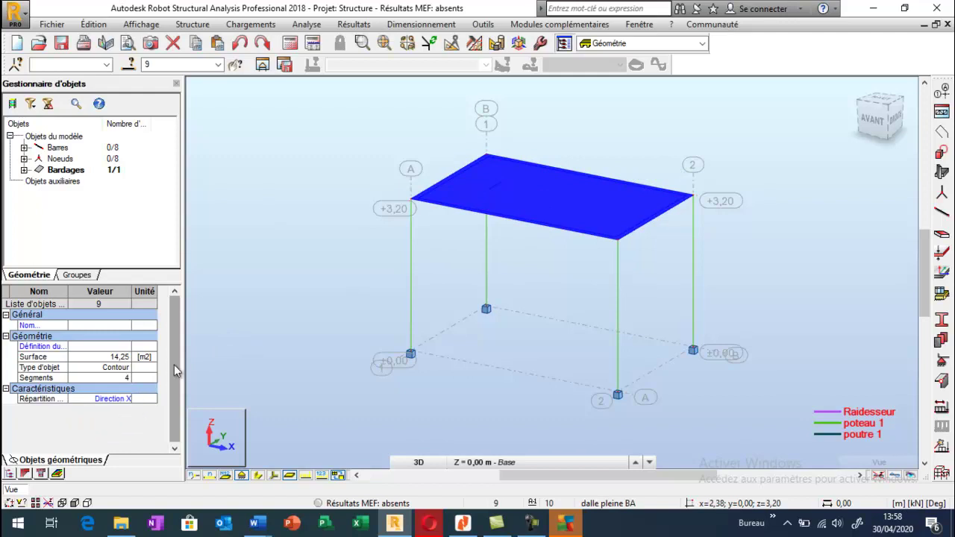
pyautogui.click(237, 280)
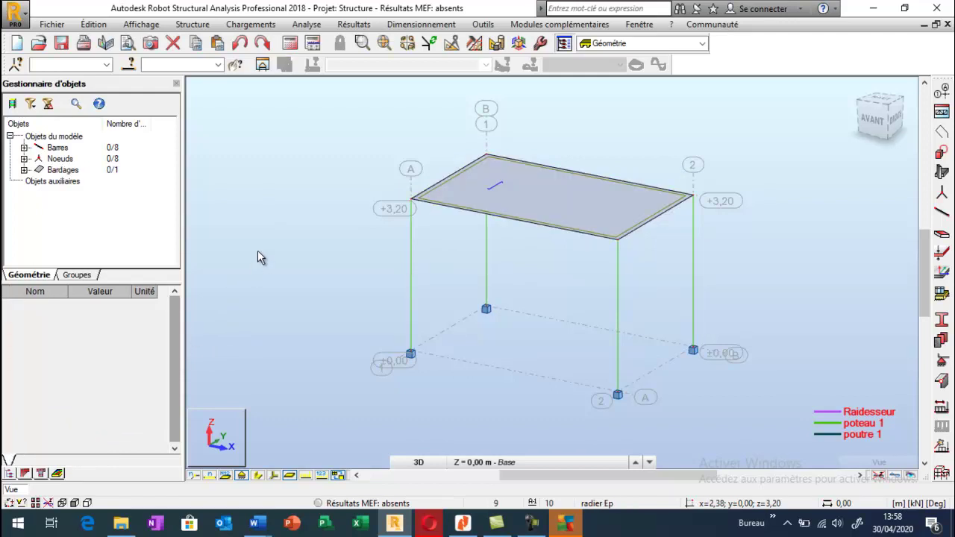